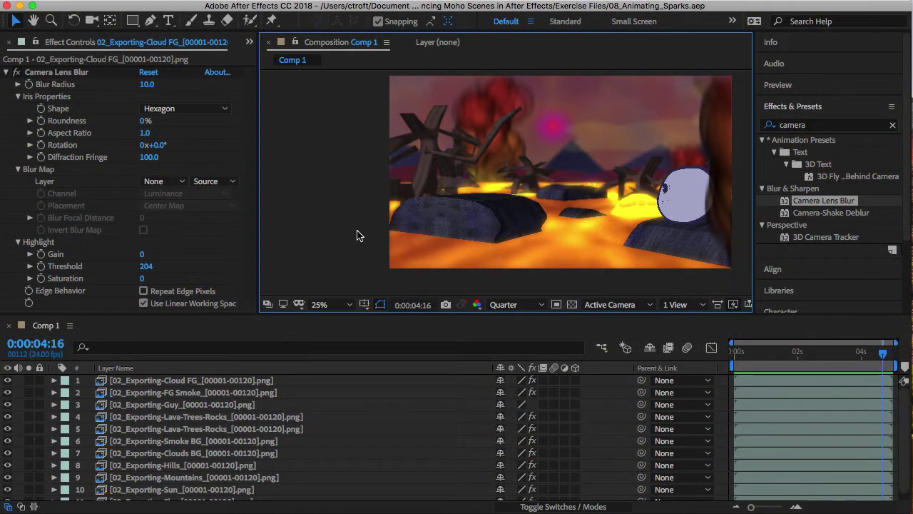
# Preview Comp 1, rewind it near the start, and begin a new composition
pyautogui.press('space')
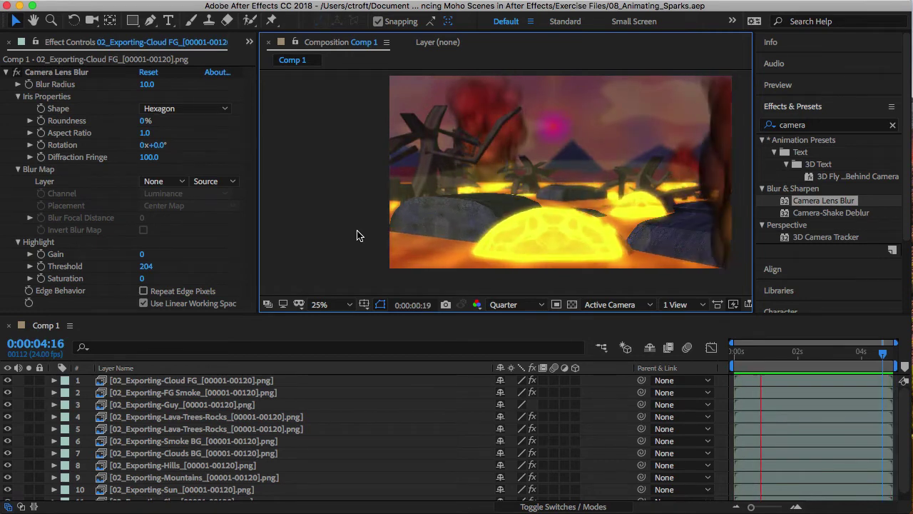
pyautogui.press('space')
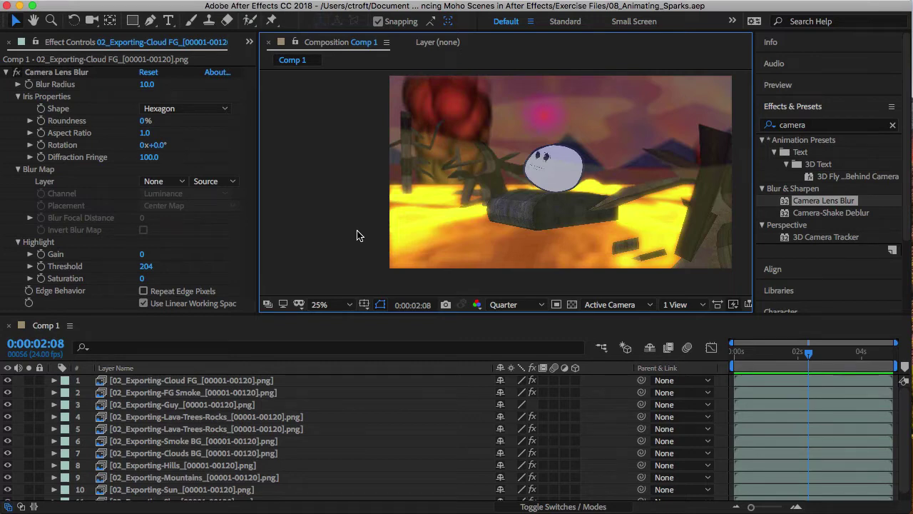
pyautogui.moveTo(782, 365); pyautogui.dragTo(802, 369)
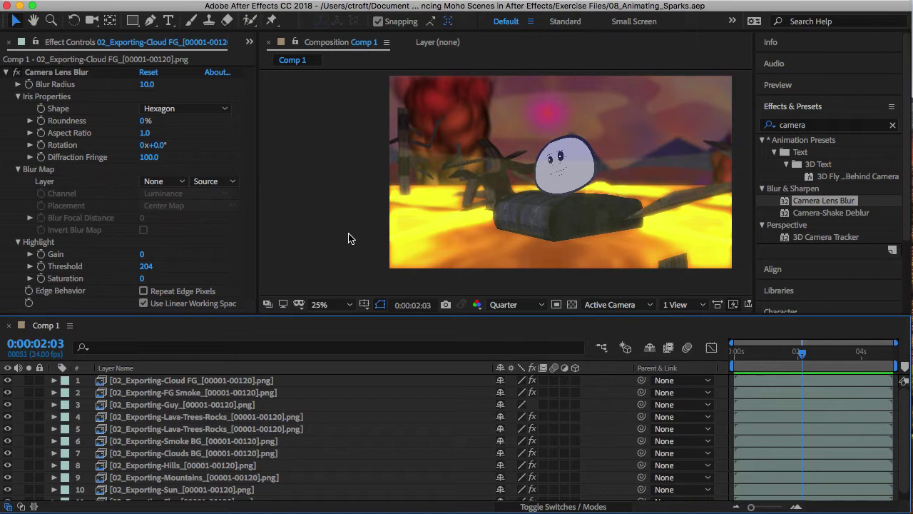
pyautogui.press('super+n')
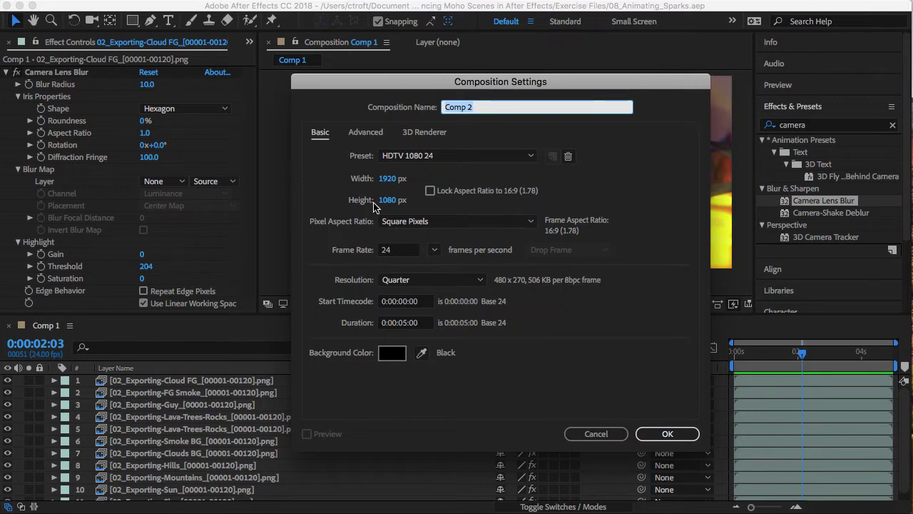
# Name the new composition 'Sparks', set its duration to 0:00:10:00, and confirm
pyautogui.click(487, 107)
pyautogui.moveTo(487, 107); pyautogui.dragTo(422, 104)
pyautogui.write('Sparks')
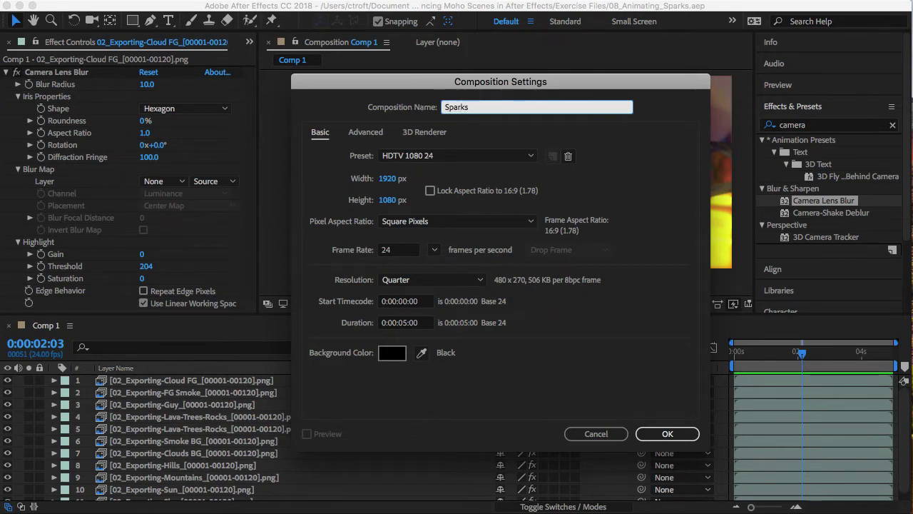
pyautogui.click(405, 323)
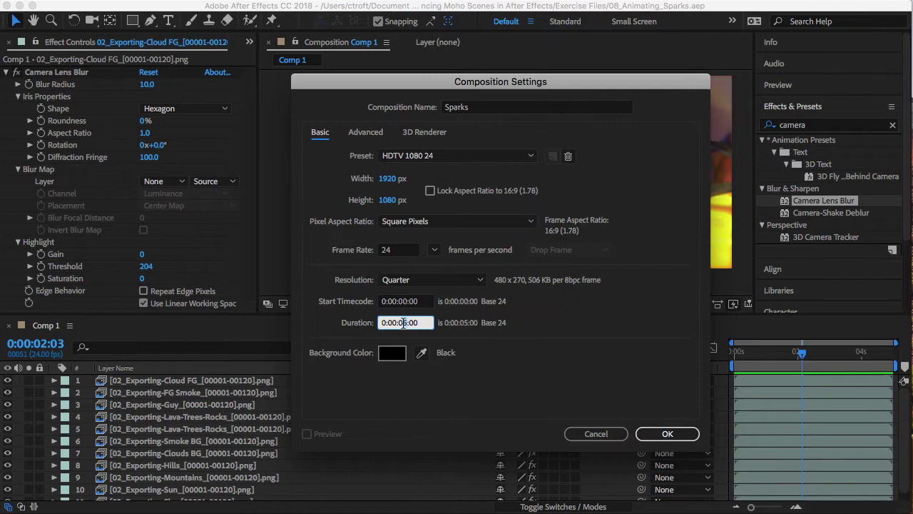
pyautogui.press('BackSpace')
pyautogui.press('BackSpace')
pyautogui.write('10')
pyautogui.click(664, 436)
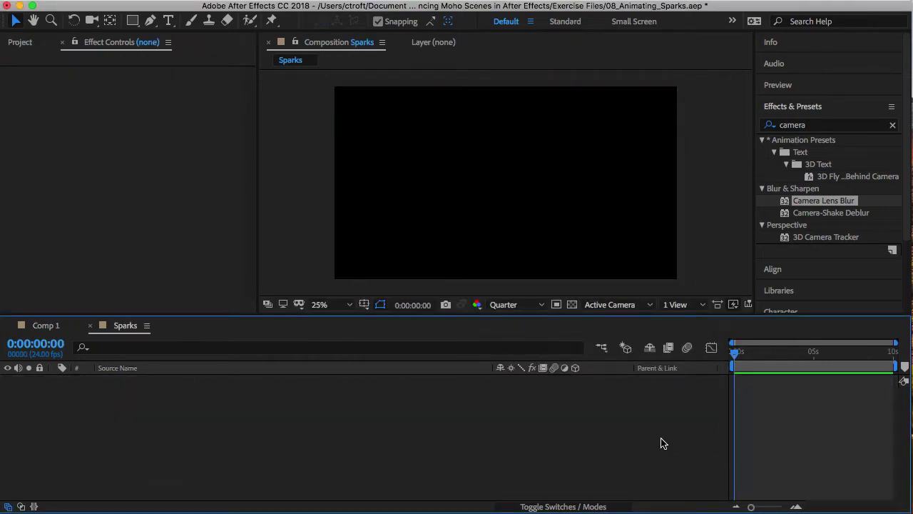
# Return to the Sparks composition and add Adjustment Layer 1 to it
pyautogui.click(42, 326)
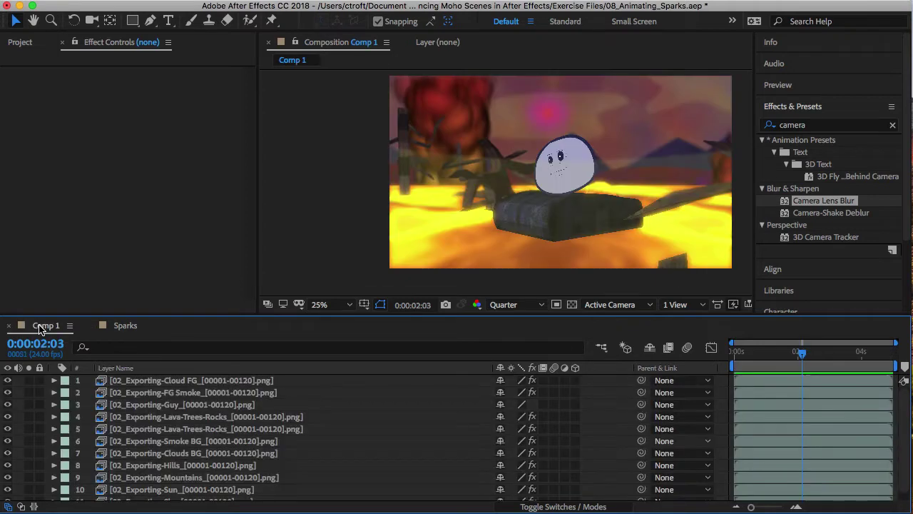
pyautogui.click(128, 328)
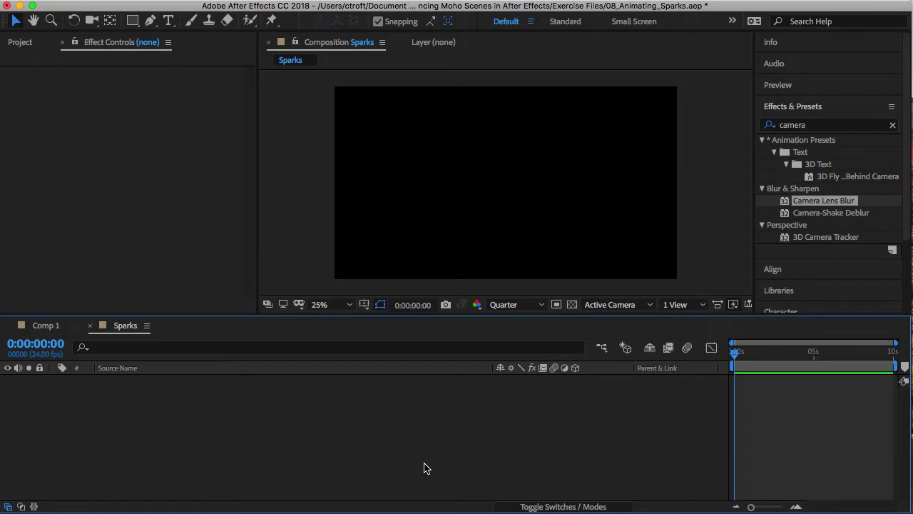
pyautogui.press('super+alt+y')
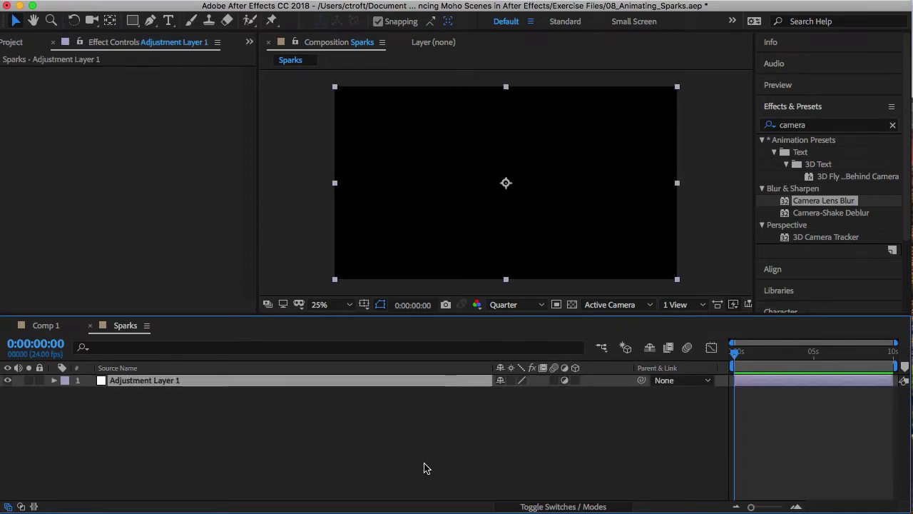
# Search Effects & Presets for 'part' and apply CC Particle World to Adjustment Layer 1
pyautogui.click(424, 468)
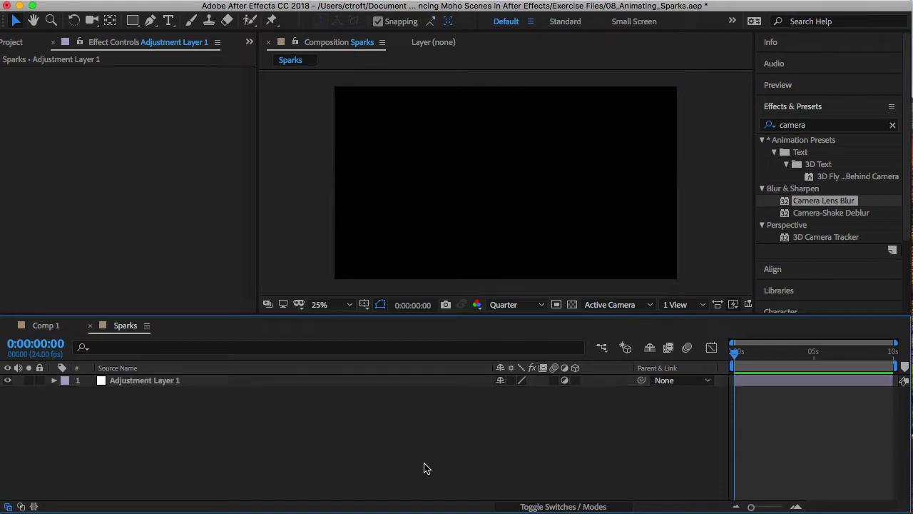
pyautogui.click(207, 380)
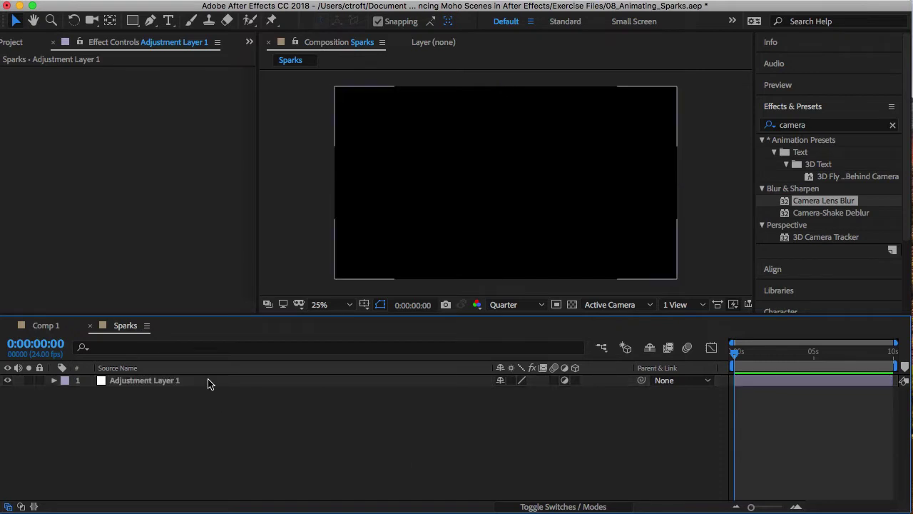
pyautogui.click(312, 459)
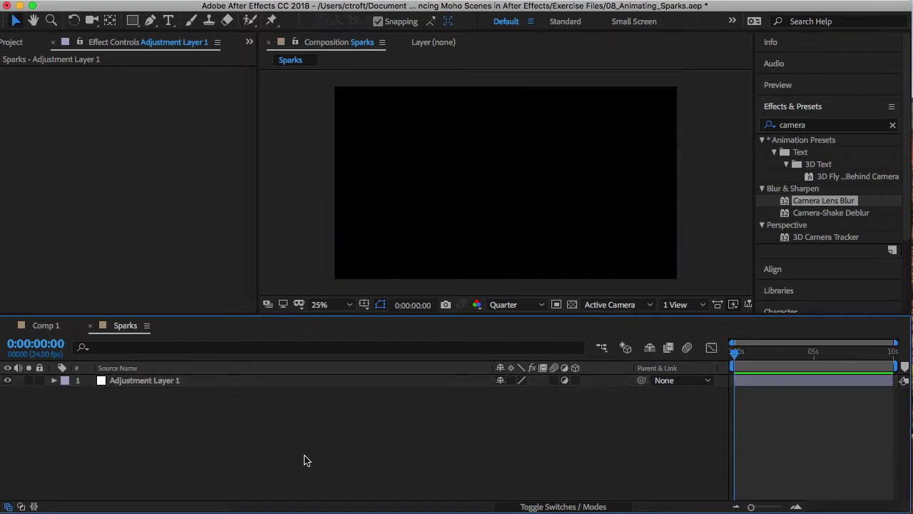
pyautogui.click(835, 124)
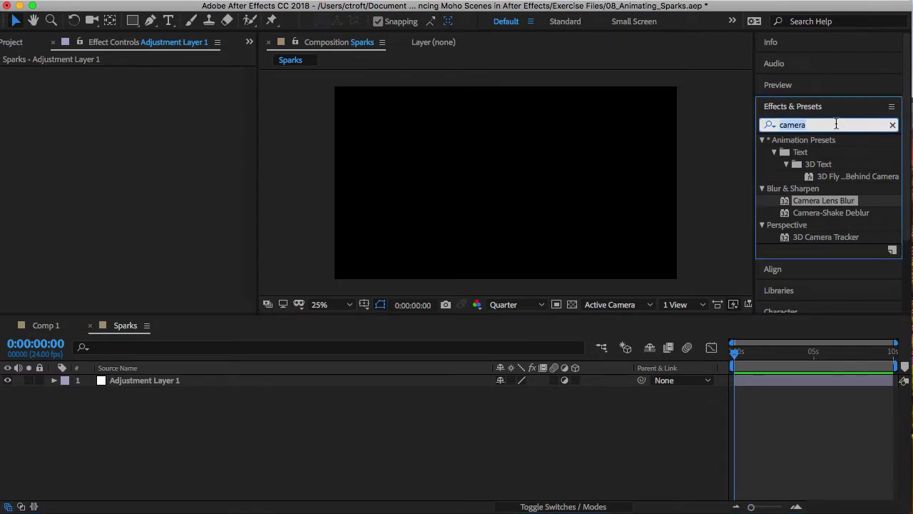
pyautogui.write('part')
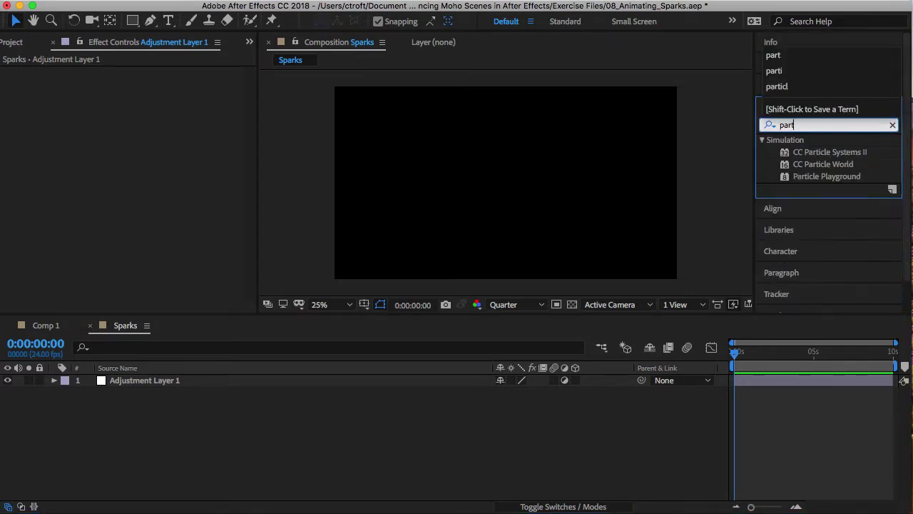
pyautogui.click(825, 166)
pyautogui.moveTo(826, 170); pyautogui.dragTo(158, 384)
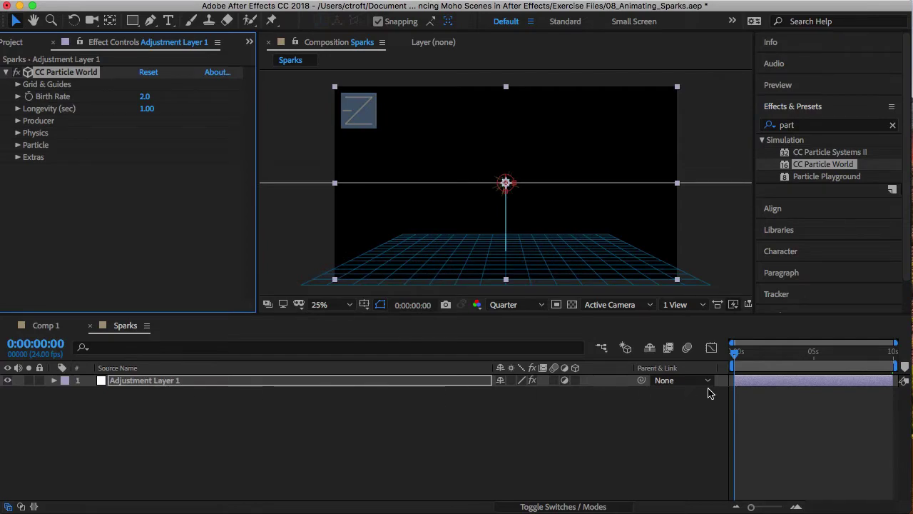
# Preview the yellow spark burst and rewind the Sparks timeline to the start
pyautogui.click(787, 431)
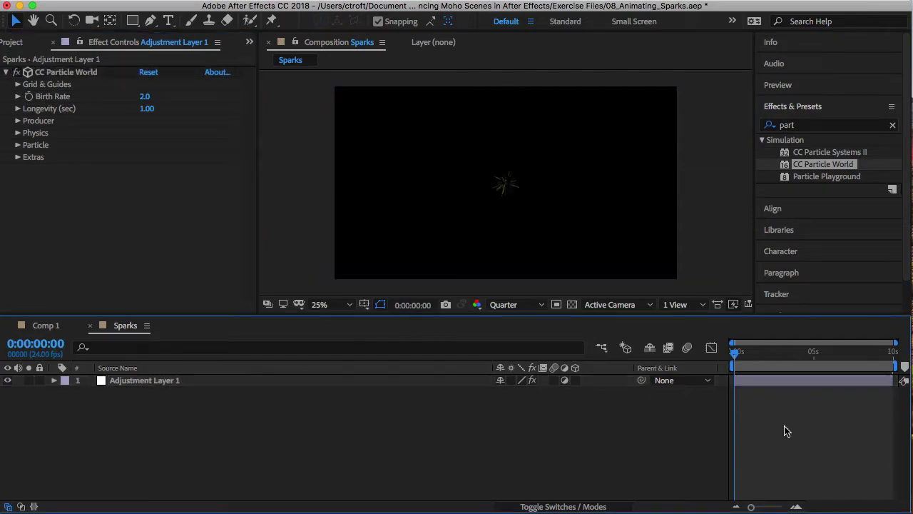
pyautogui.press('space')
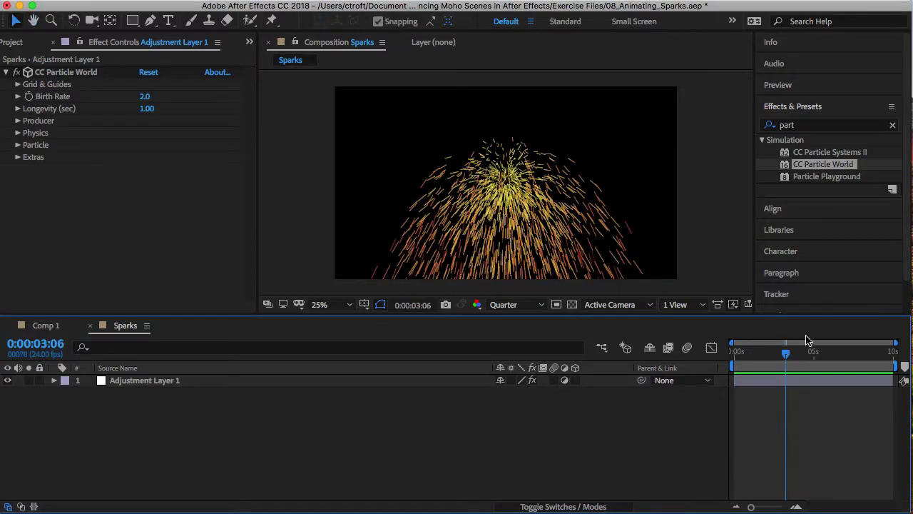
pyautogui.moveTo(794, 356); pyautogui.dragTo(744, 372)
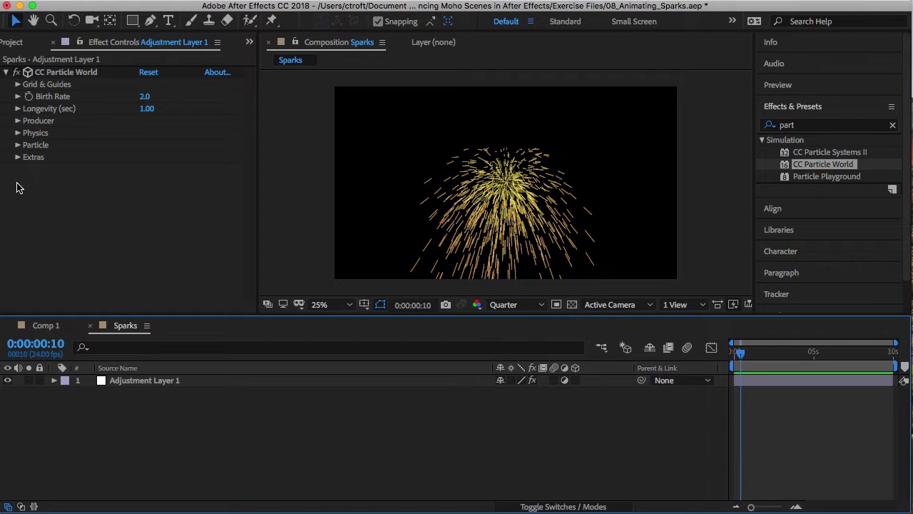
# Expand Particle and Physics, then set the particle Animation to Cone Axis
pyautogui.click(18, 145)
pyautogui.scroll(-2, 19, 152)
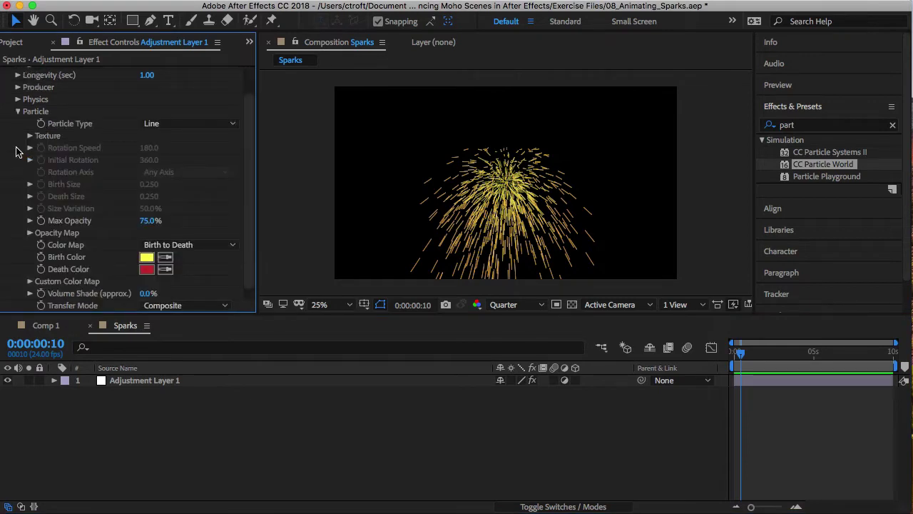
pyautogui.click(18, 100)
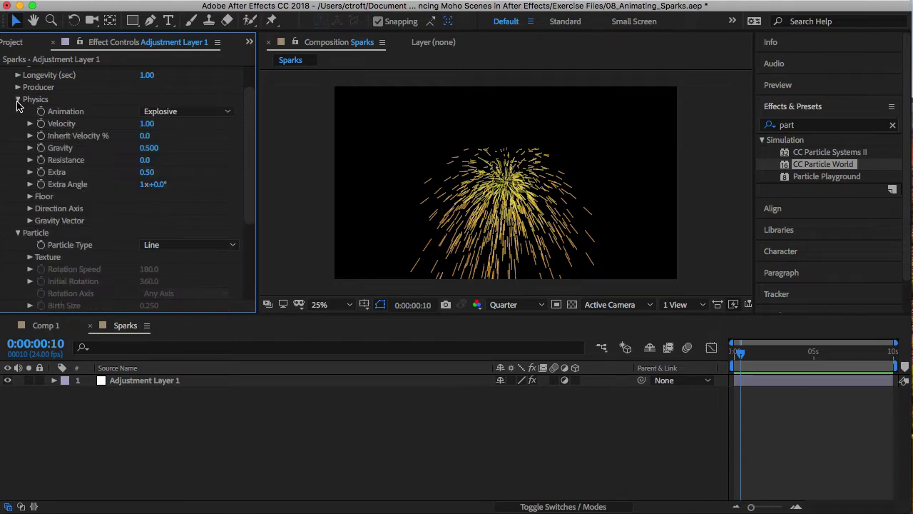
pyautogui.click(193, 115)
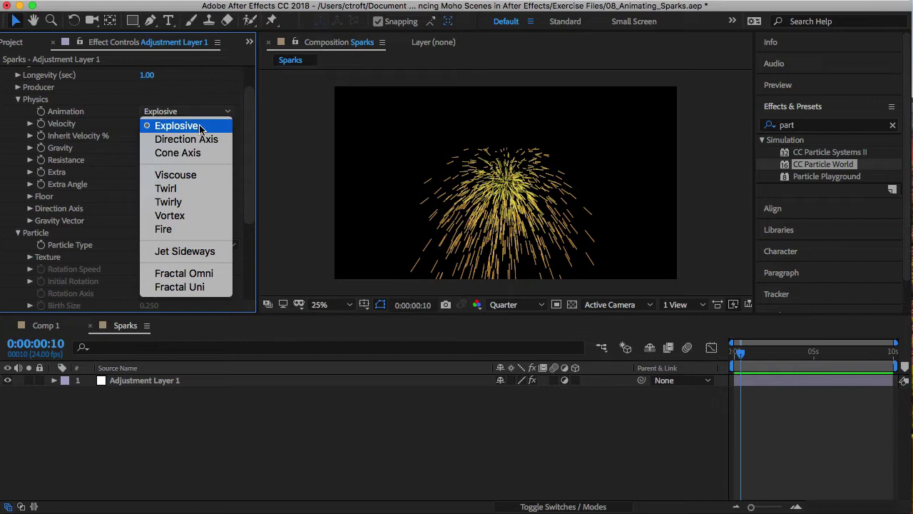
pyautogui.click(212, 158)
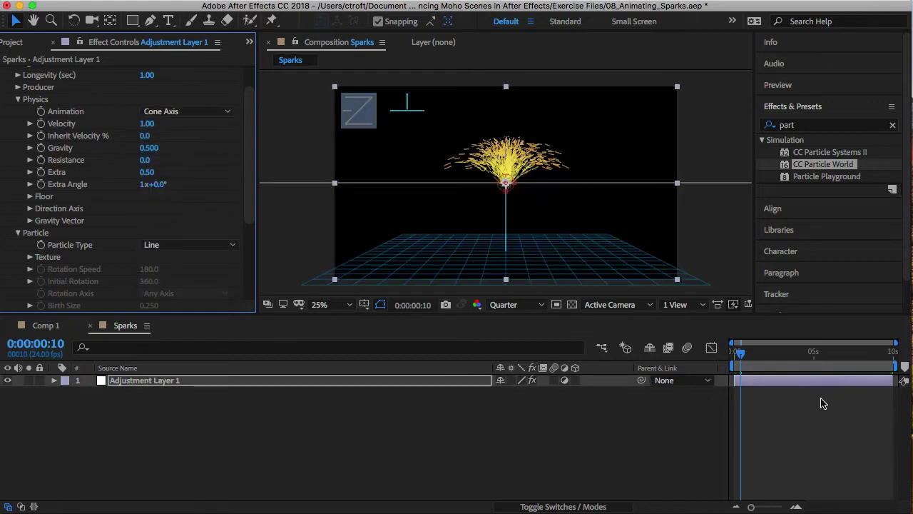
# Preview the upward spark fountain and rewind to the first frame
pyautogui.click(809, 432)
pyautogui.press('space')
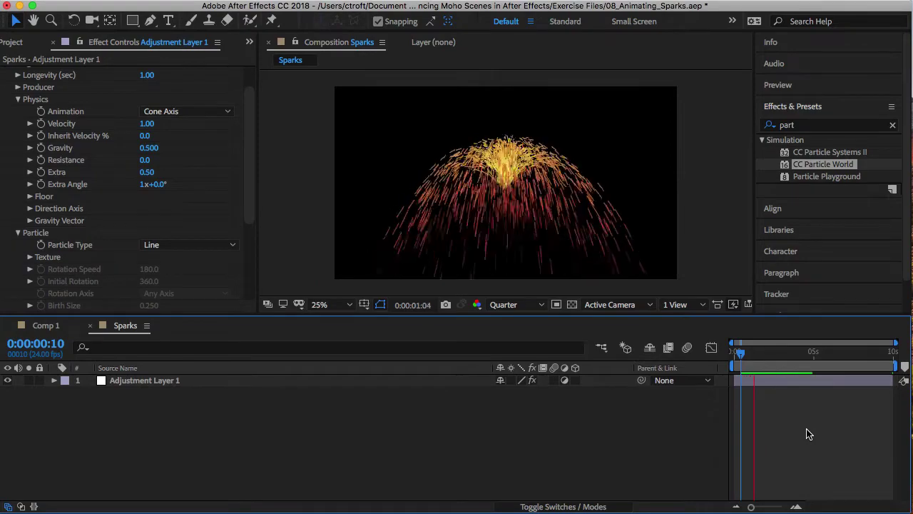
pyautogui.press('space')
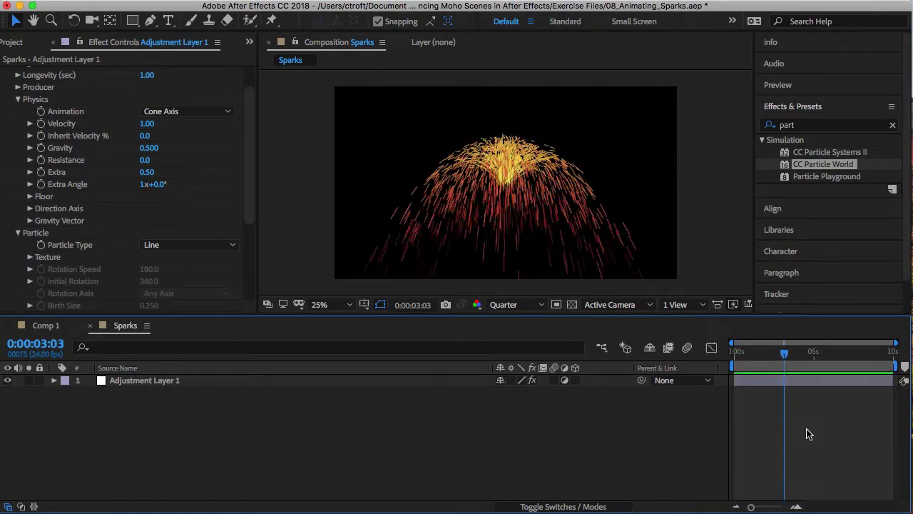
pyautogui.moveTo(785, 351); pyautogui.dragTo(746, 367)
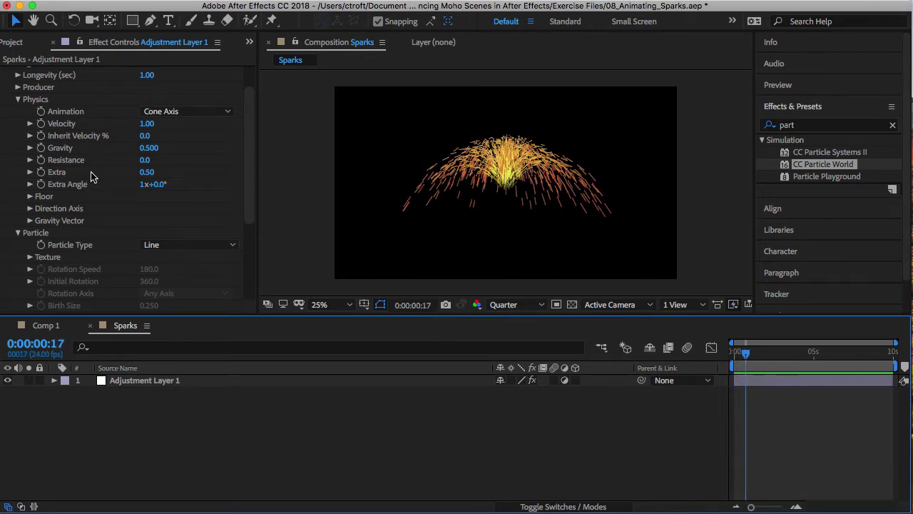
# Set Extra to 0.18 and Gravity to 0.250, and lower the emitter to the floor grid
pyautogui.moveTo(148, 172); pyautogui.dragTo(129, 175)
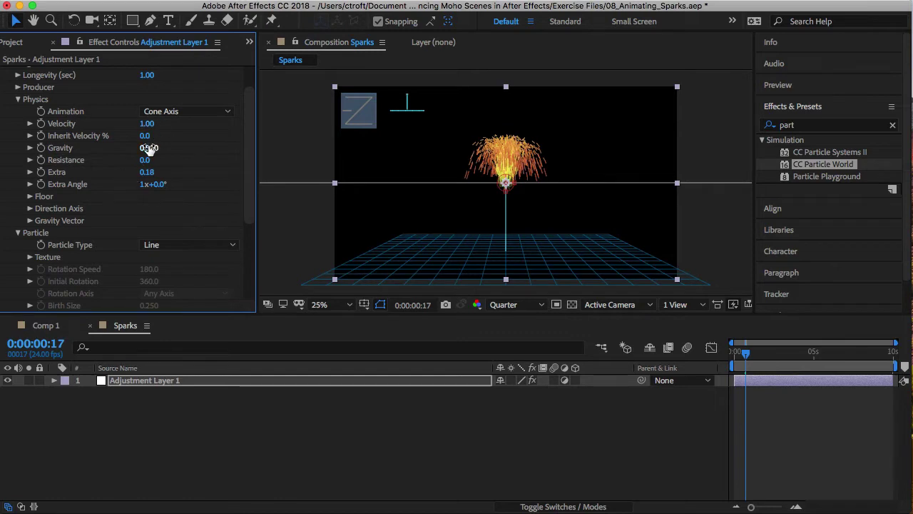
pyautogui.moveTo(148, 147); pyautogui.dragTo(132, 147)
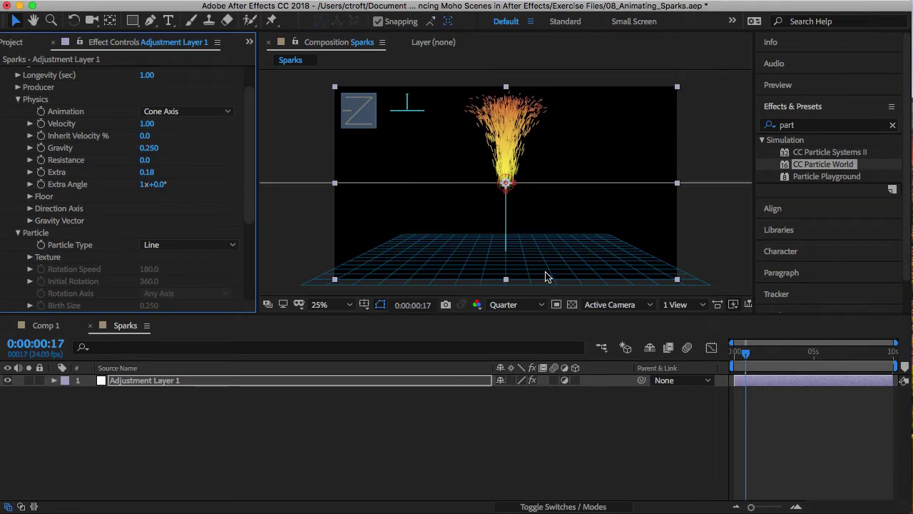
pyautogui.moveTo(506, 184); pyautogui.dragTo(509, 254)
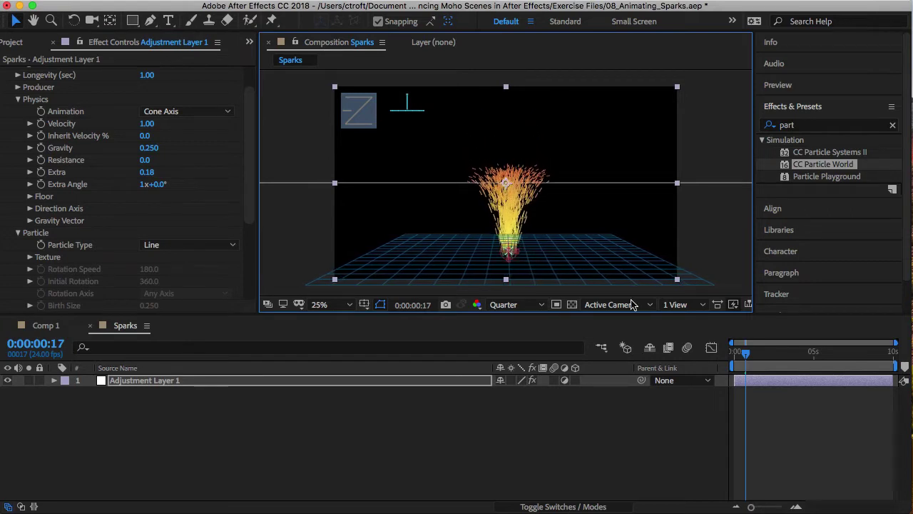
pyautogui.moveTo(747, 354); pyautogui.dragTo(768, 354)
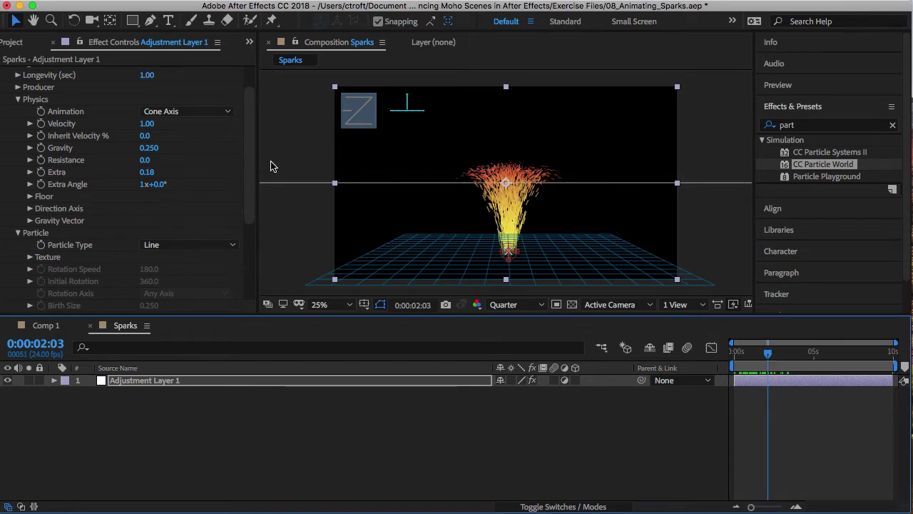
# Cut Birth Rate to 0.3, preview the sparser fountain, then adjust Inherit Velocity %
pyautogui.scroll(2, 243, 157)
pyautogui.moveTo(143, 96); pyautogui.dragTo(137, 97)
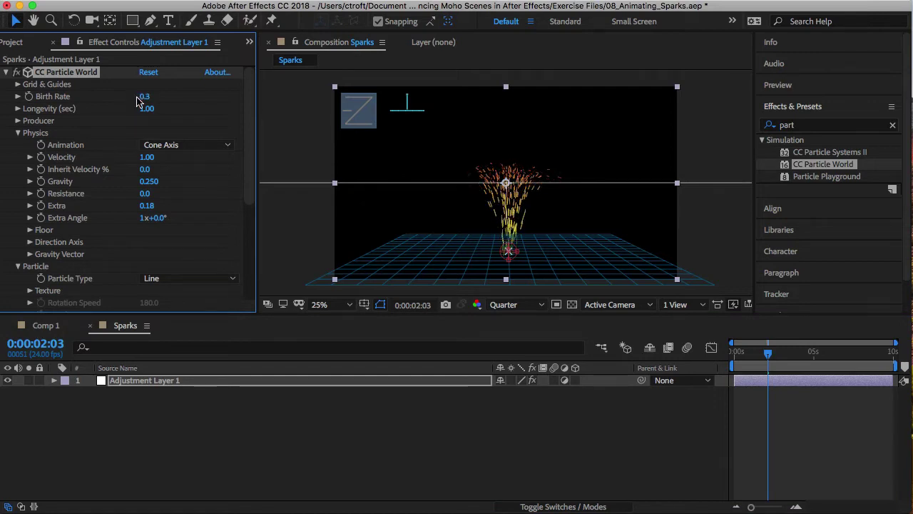
pyautogui.click(869, 435)
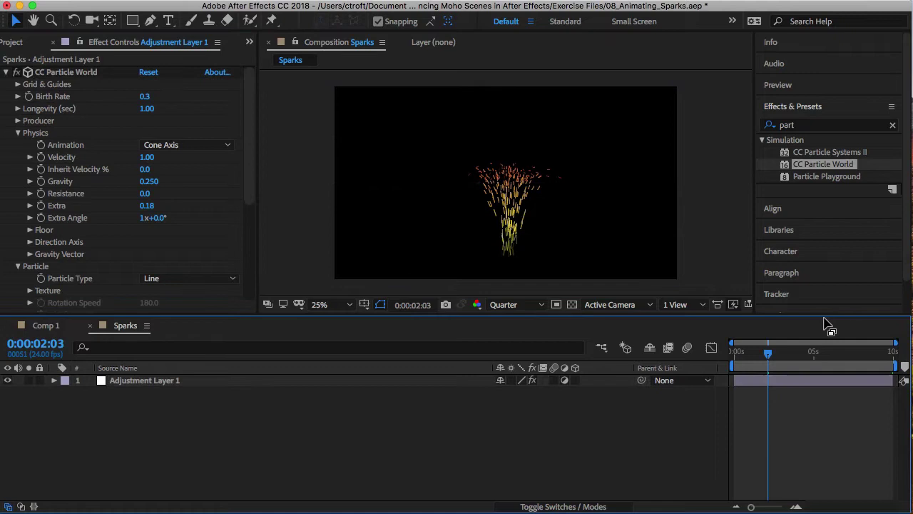
pyautogui.click(746, 353)
pyautogui.press('space')
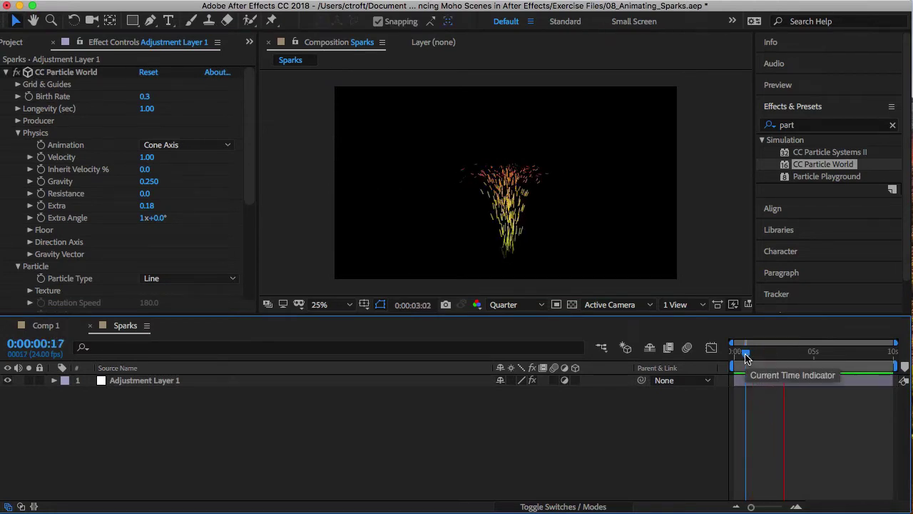
pyautogui.press('space')
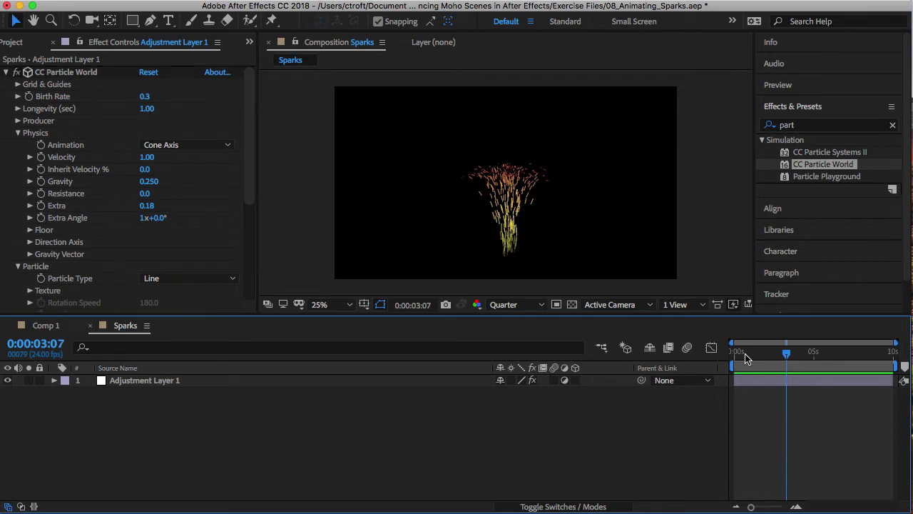
pyautogui.click(145, 196)
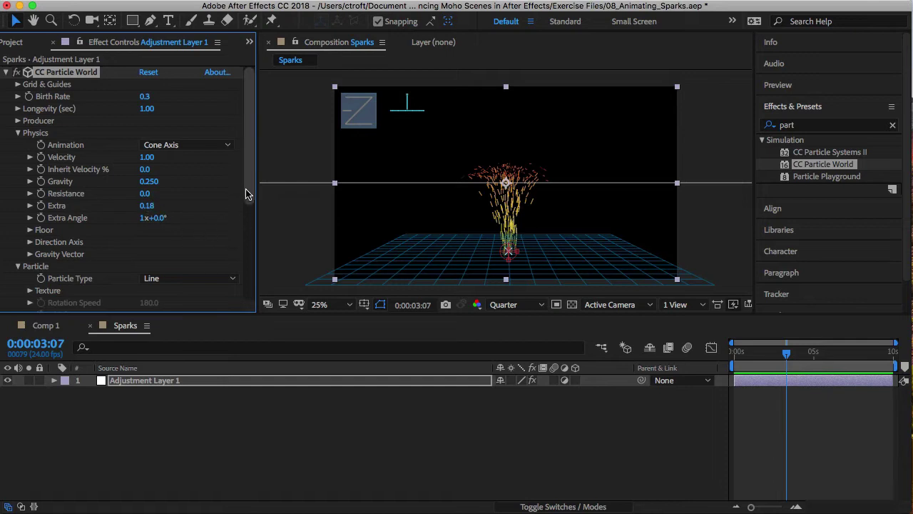
pyautogui.moveTo(145, 169); pyautogui.dragTo(135, 167)
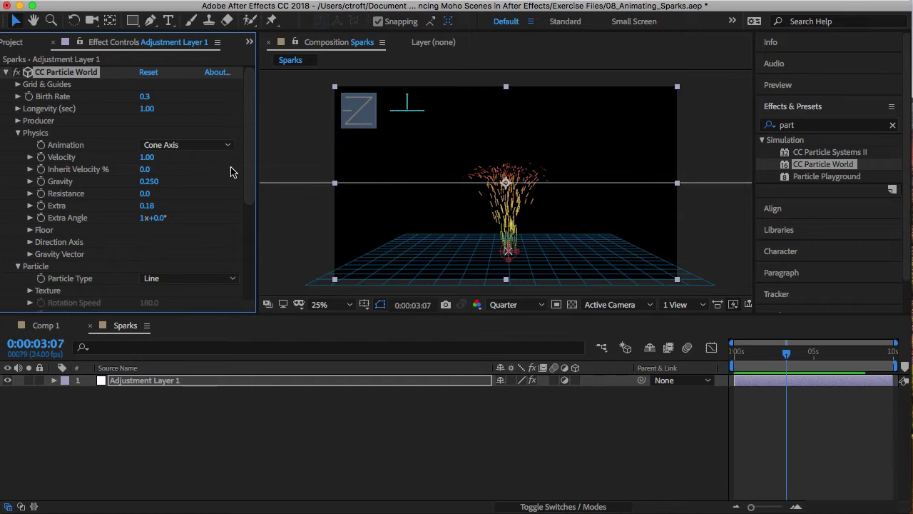
# Reset Inherit Velocity % to 0 and raise Max Opacity from 75% to 100%
pyautogui.moveTo(253, 169); pyautogui.dragTo(255, 246)
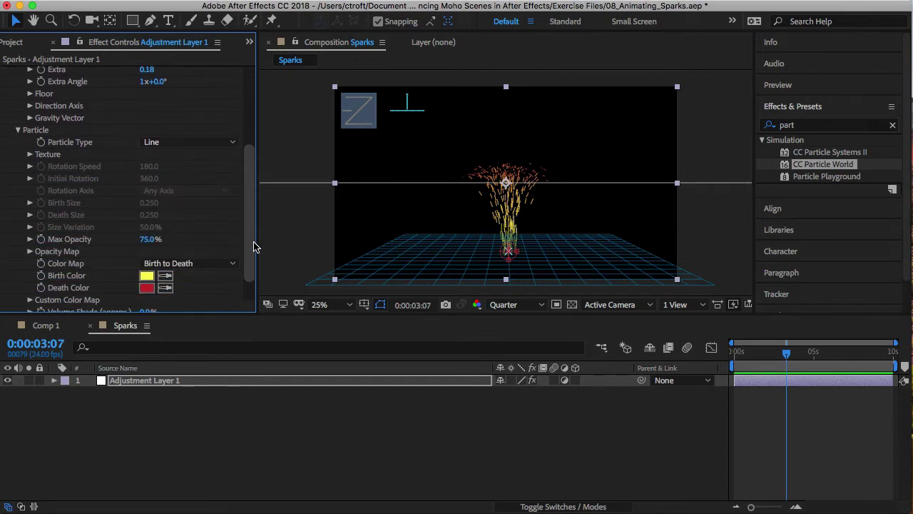
pyautogui.scroll(-2, 246, 238)
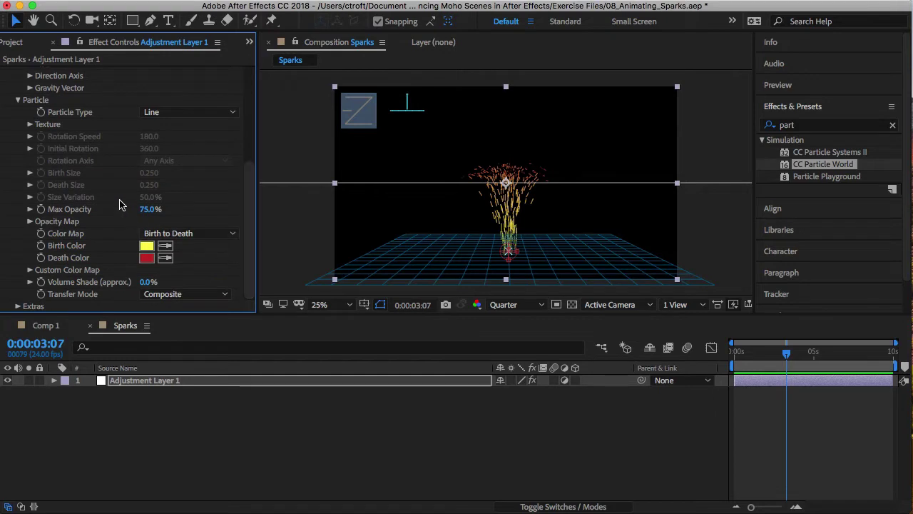
pyautogui.moveTo(141, 209); pyautogui.dragTo(178, 209)
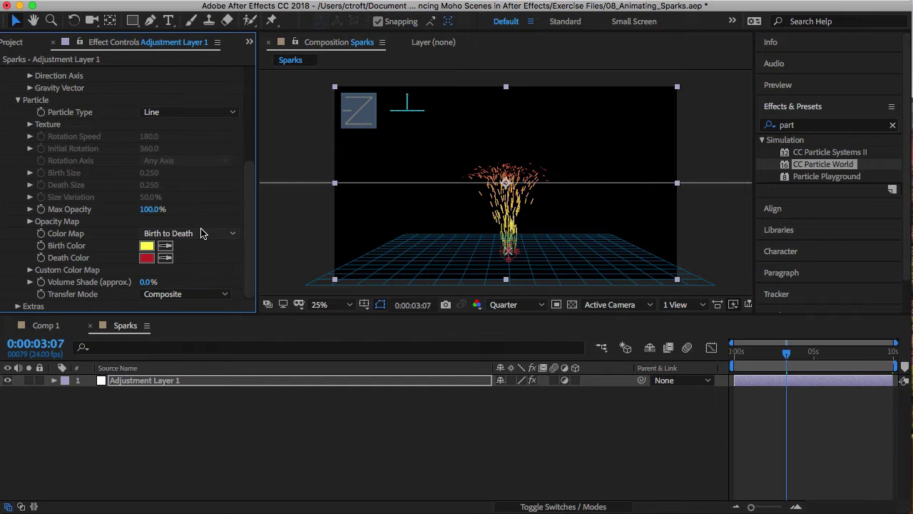
# Try a dark red Death Color and an orange Birth Color, checking a later frame
pyautogui.click(150, 258)
pyautogui.moveTo(383, 211)
pyautogui.mouseDown()
pyautogui.moveTo(321, 320)
pyautogui.moveTo(327, 317)
pyautogui.mouseUp()
pyautogui.click(552, 181)
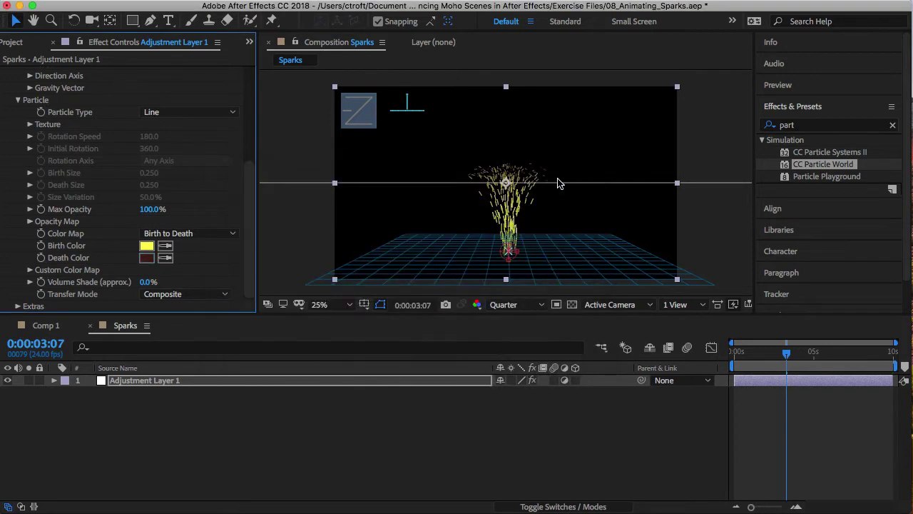
pyautogui.click(146, 245)
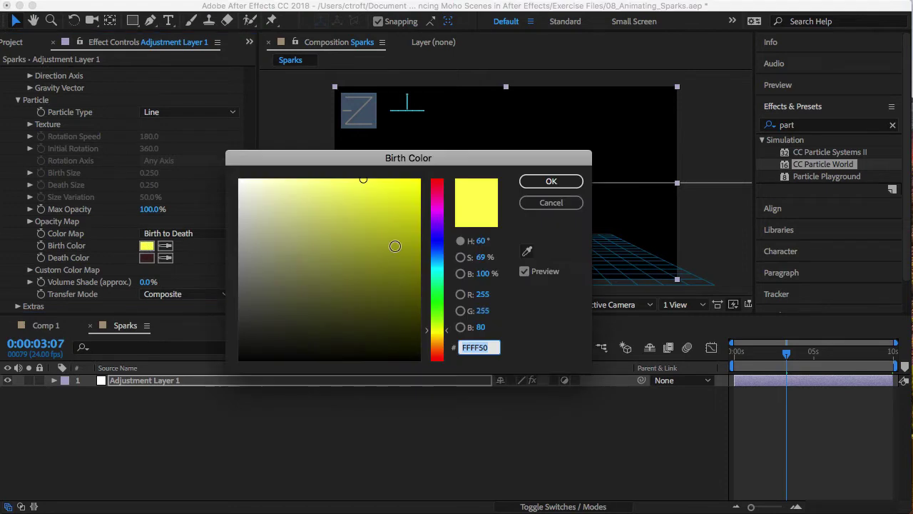
pyautogui.click(437, 343)
pyautogui.moveTo(320, 283); pyautogui.dragTo(425, 207)
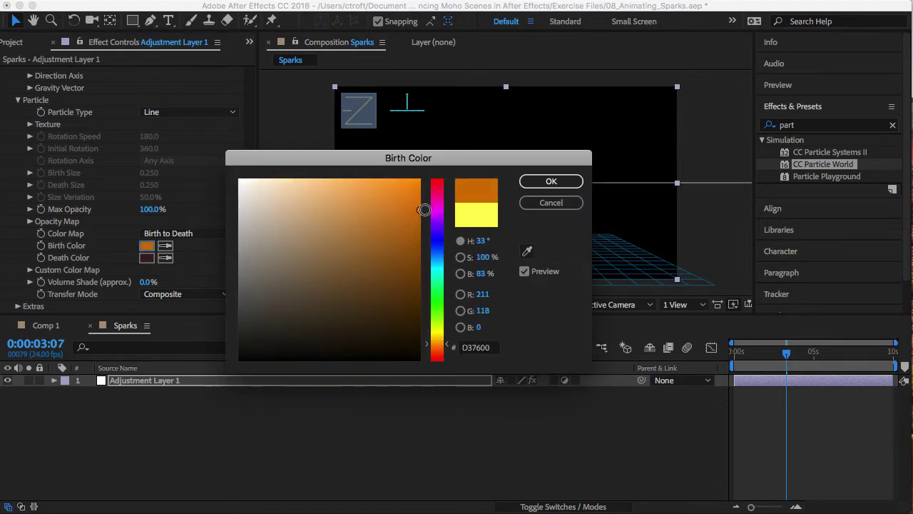
pyautogui.click(553, 180)
pyautogui.moveTo(786, 351); pyautogui.dragTo(814, 352)
# Change the Birth Color to bright yellow E5CF00
pyautogui.click(147, 245)
pyautogui.moveTo(408, 255); pyautogui.dragTo(362, 300)
pyautogui.moveTo(428, 332)
pyautogui.mouseDown()
pyautogui.moveTo(443, 326)
pyautogui.moveTo(435, 336)
pyautogui.mouseUp()
pyautogui.moveTo(407, 229); pyautogui.dragTo(419, 198)
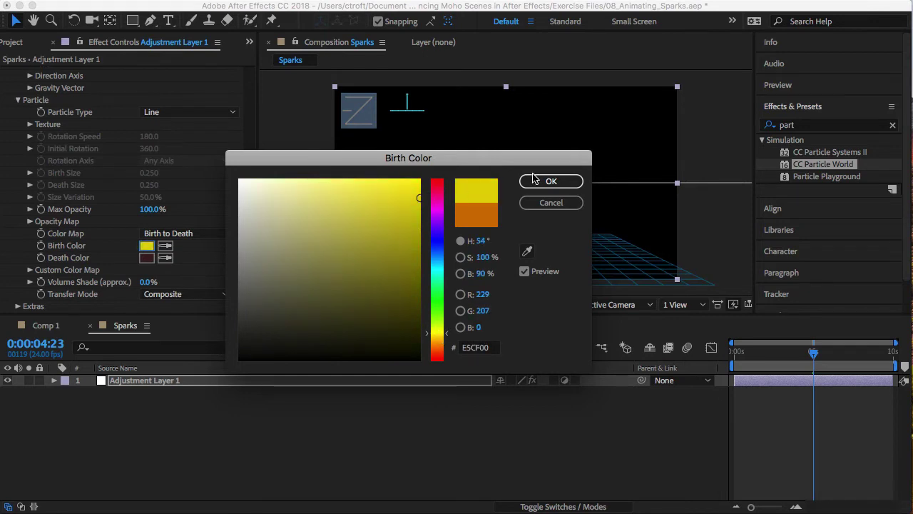
pyautogui.click(549, 180)
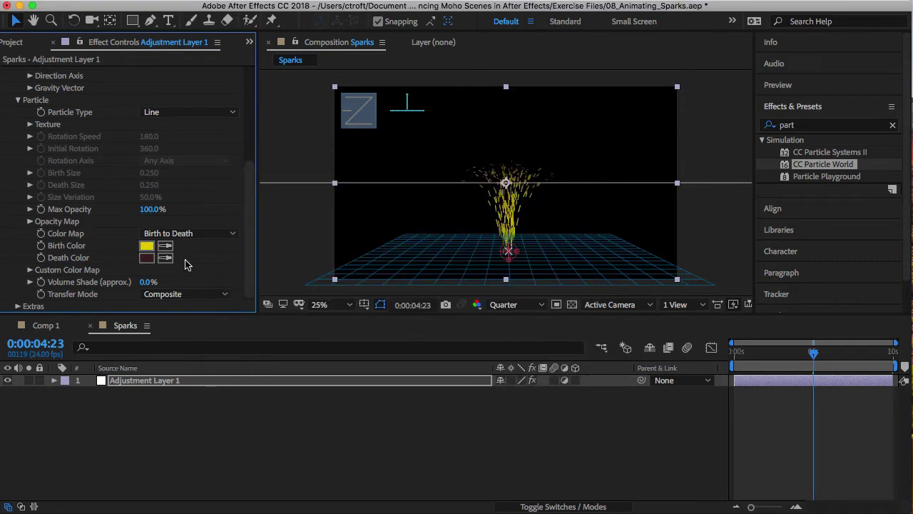
# Set the Death Color to a dark burnt orange and raise the emitter slightly
pyautogui.click(146, 257)
pyautogui.click(395, 236)
pyautogui.moveTo(437, 359); pyautogui.dragTo(437, 348)
pyautogui.moveTo(345, 255)
pyautogui.mouseDown()
pyautogui.moveTo(349, 247)
pyautogui.moveTo(392, 297)
pyautogui.moveTo(420, 254)
pyautogui.mouseUp()
pyautogui.click(551, 181)
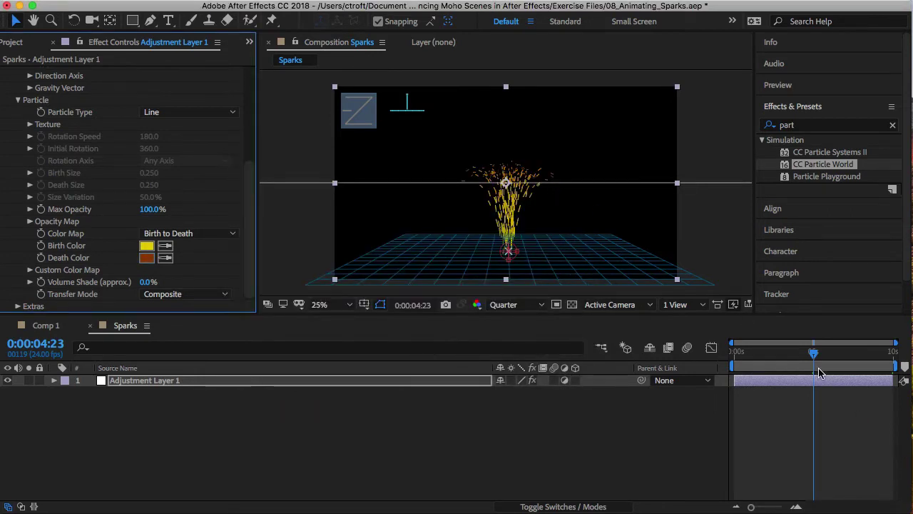
pyautogui.moveTo(812, 353)
pyautogui.mouseDown()
pyautogui.moveTo(794, 354)
pyautogui.moveTo(826, 355)
pyautogui.mouseUp()
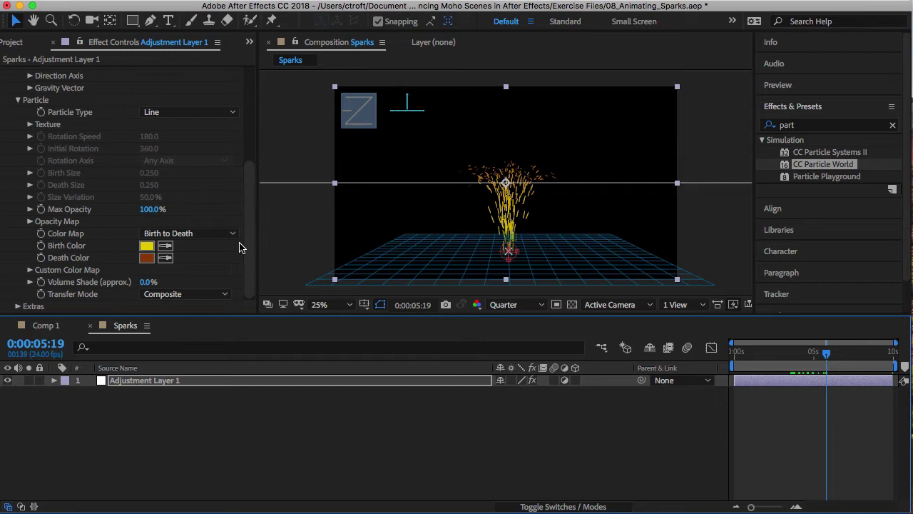
pyautogui.scroll(-1, 251, 247)
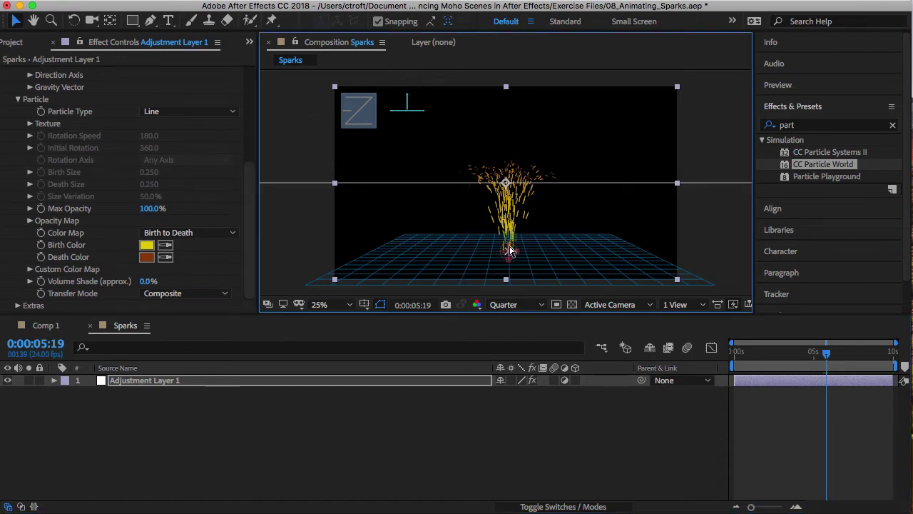
pyautogui.moveTo(502, 257); pyautogui.dragTo(502, 238)
# Time-stretch Adjustment Layer 1 to 300% and preview the result from the first frame
pyautogui.click(284, 392)
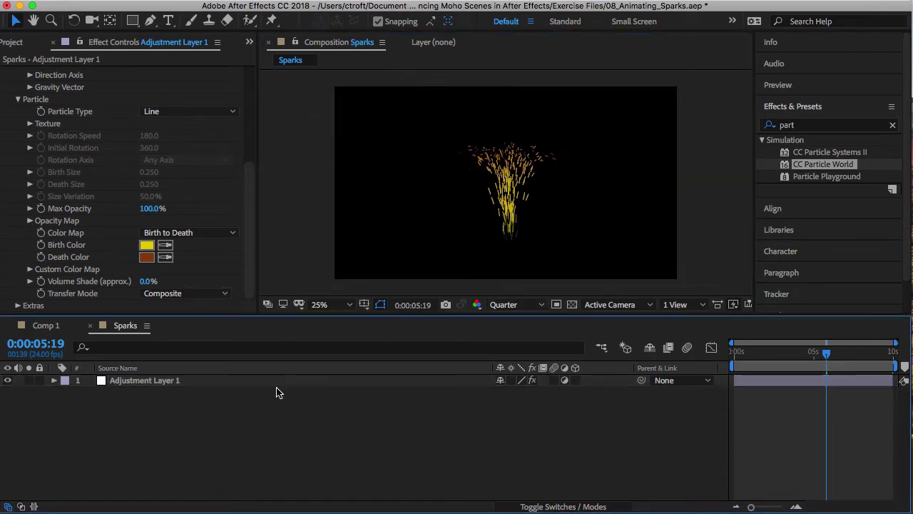
pyautogui.rightClick(141, 386)
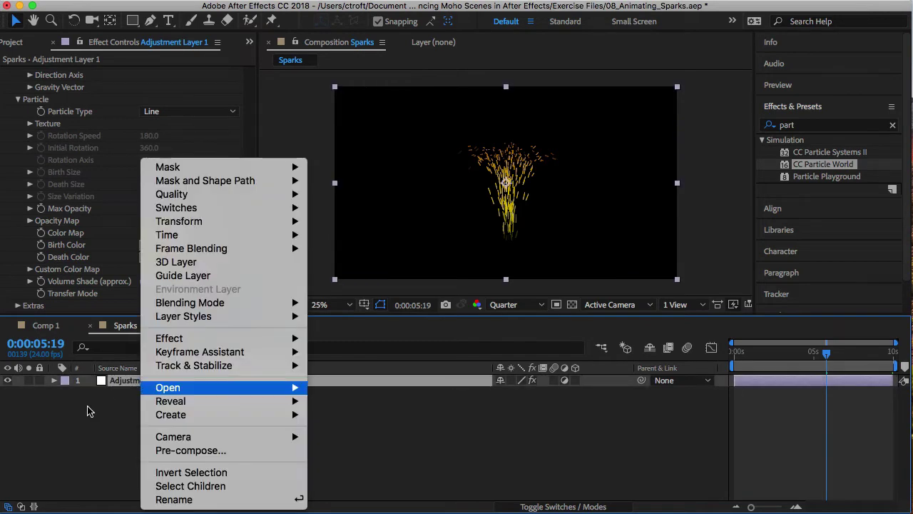
pyautogui.moveTo(198, 236)
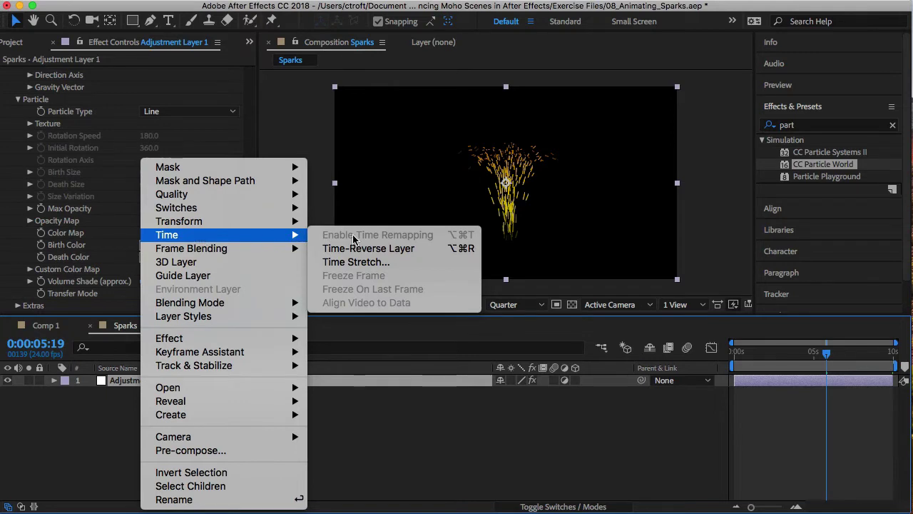
pyautogui.press('Escape')
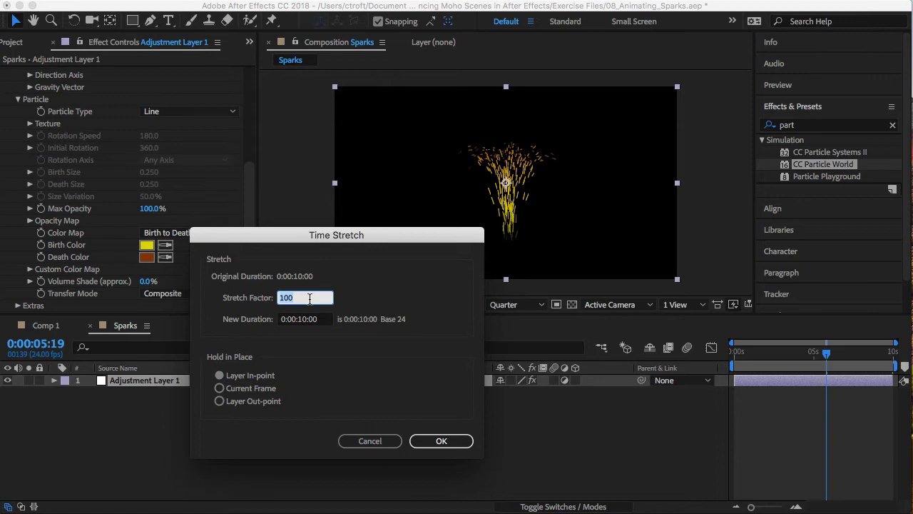
pyautogui.write('300')
pyautogui.click(431, 442)
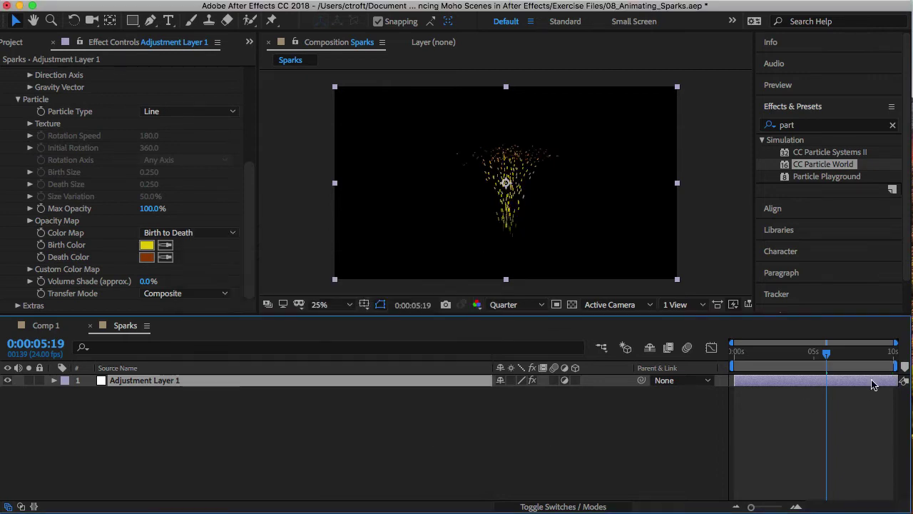
pyautogui.moveTo(817, 350); pyautogui.dragTo(735, 353)
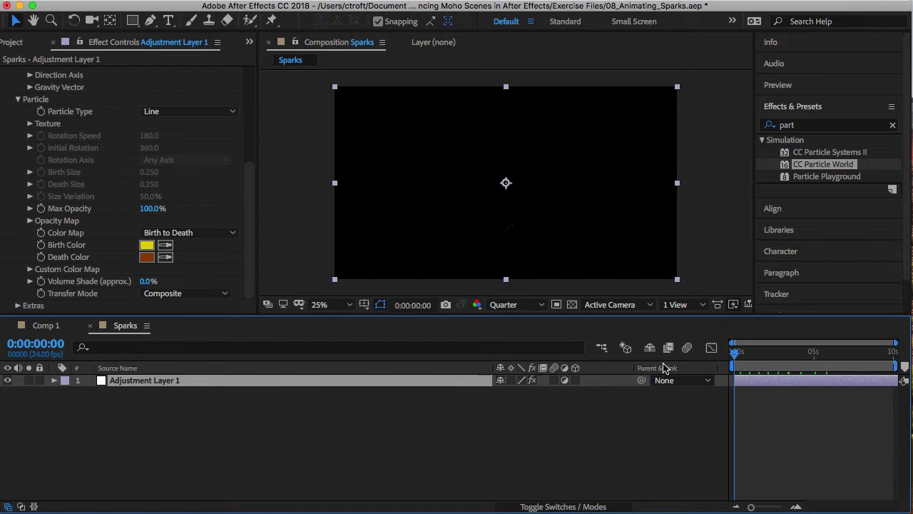
pyautogui.press('space')
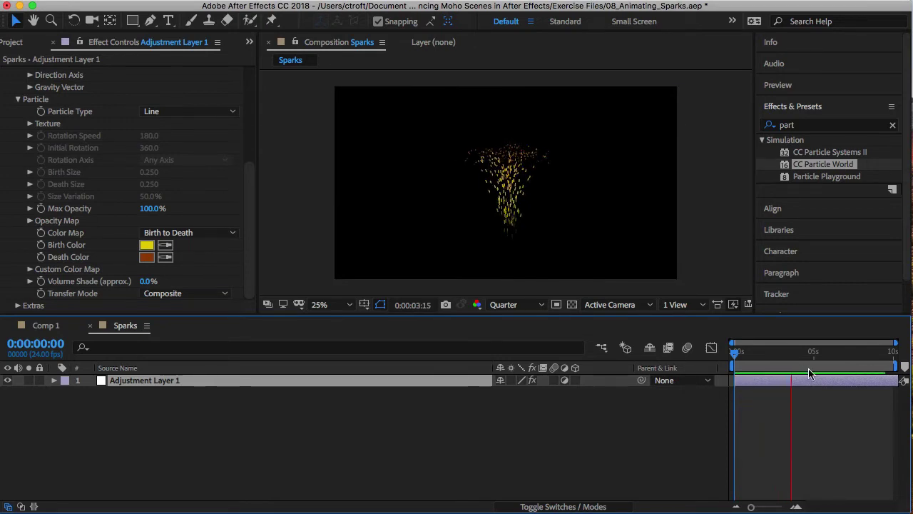
pyautogui.press('space')
# Change the layer's stretch factor to 200% and preview the slowed fountain
pyautogui.rightClick(177, 381)
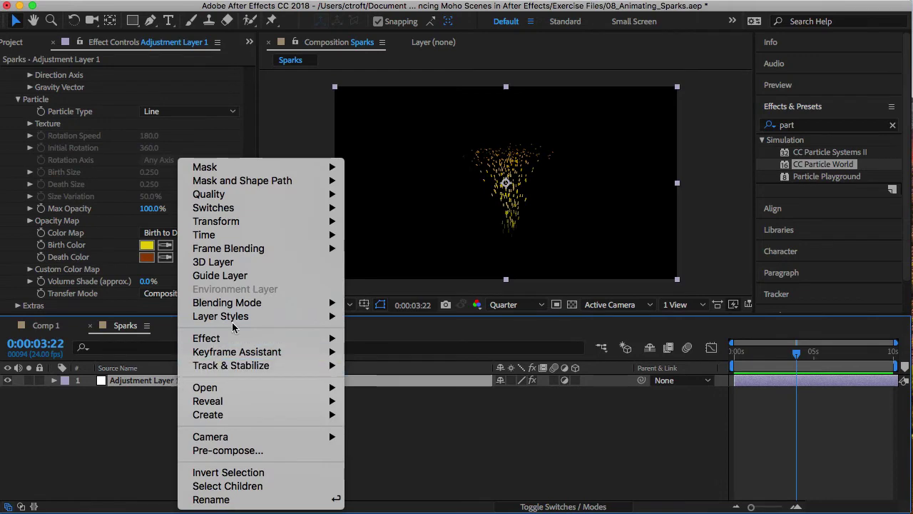
pyautogui.moveTo(254, 236)
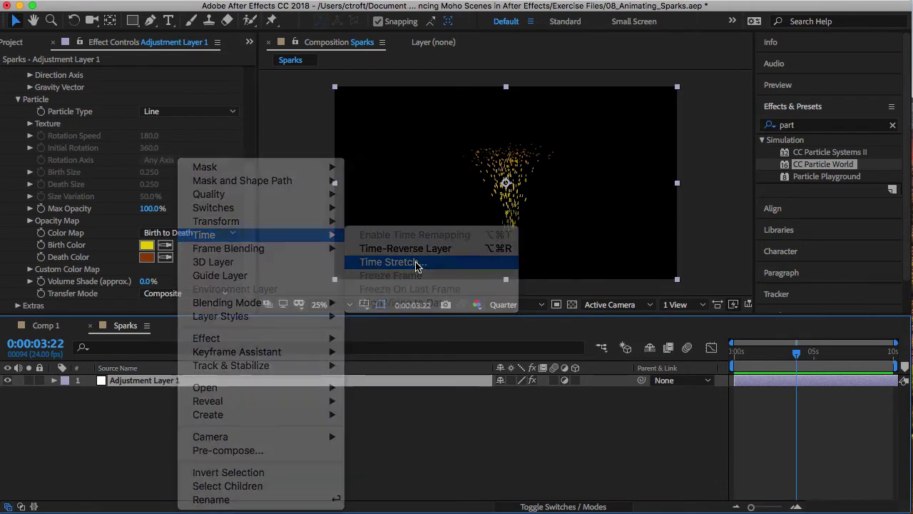
pyautogui.click(416, 262)
pyautogui.write('200')
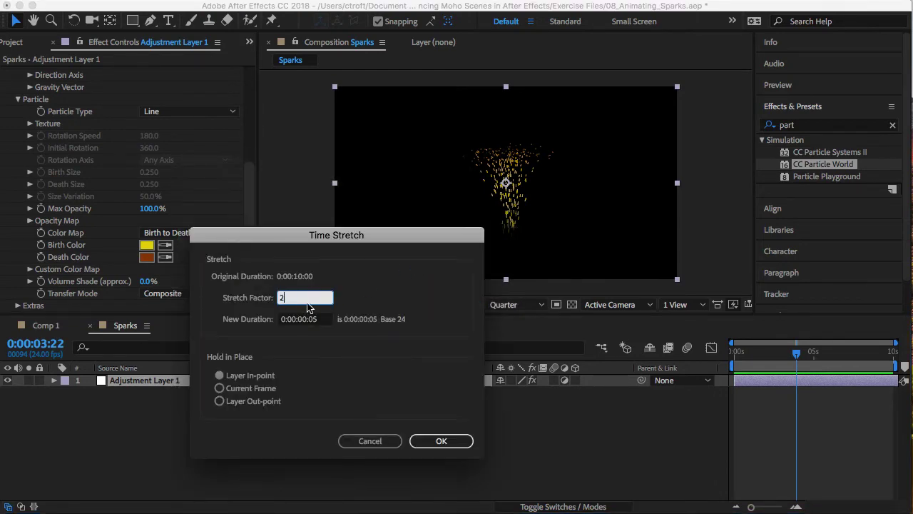
pyautogui.click(441, 441)
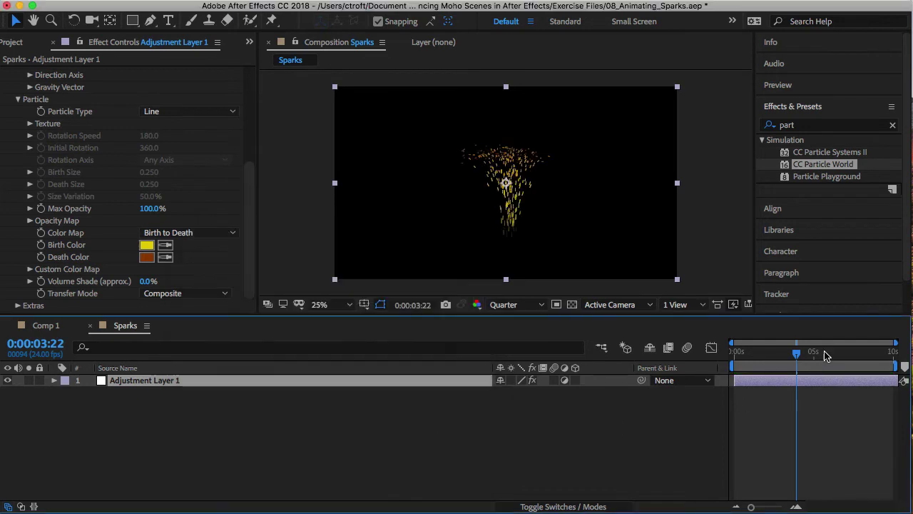
pyautogui.moveTo(796, 352); pyautogui.dragTo(709, 363)
pyautogui.press('space')
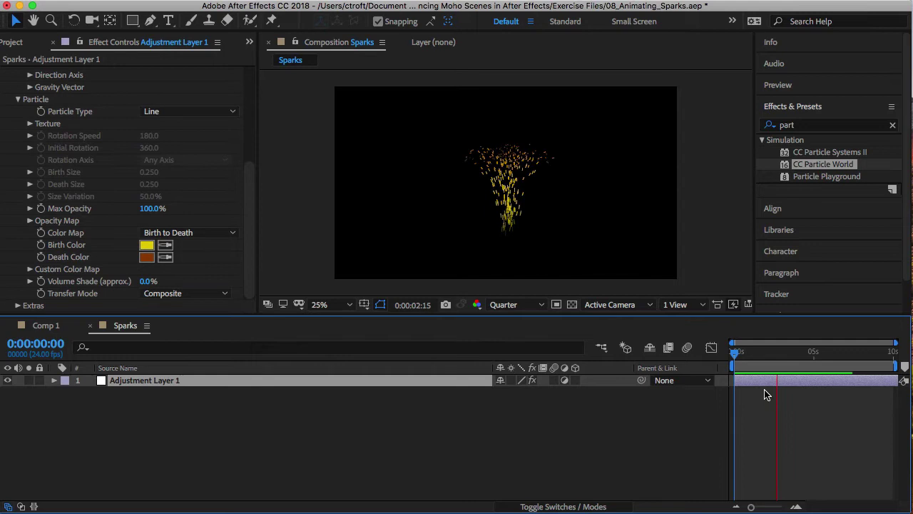
# Preview the slowed sparks from the first frame, checking a few frames along the way
pyautogui.click(794, 378)
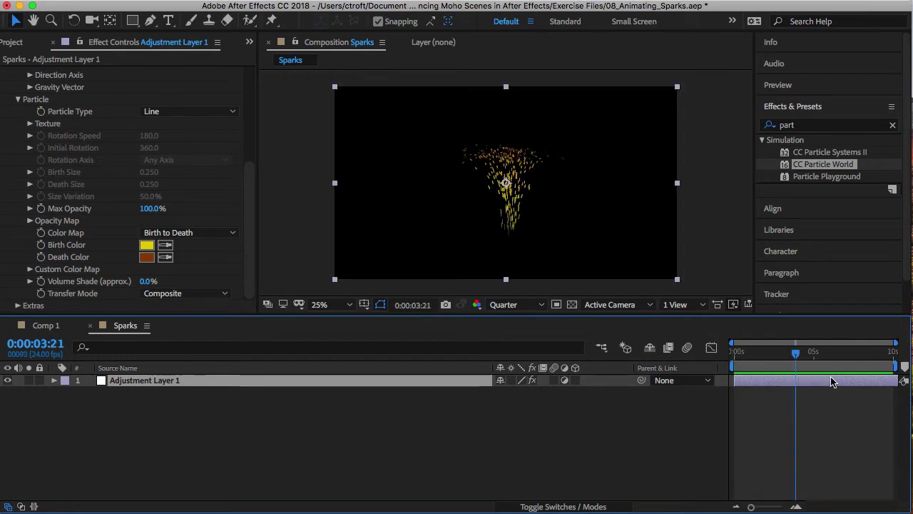
pyautogui.moveTo(804, 354); pyautogui.dragTo(731, 361)
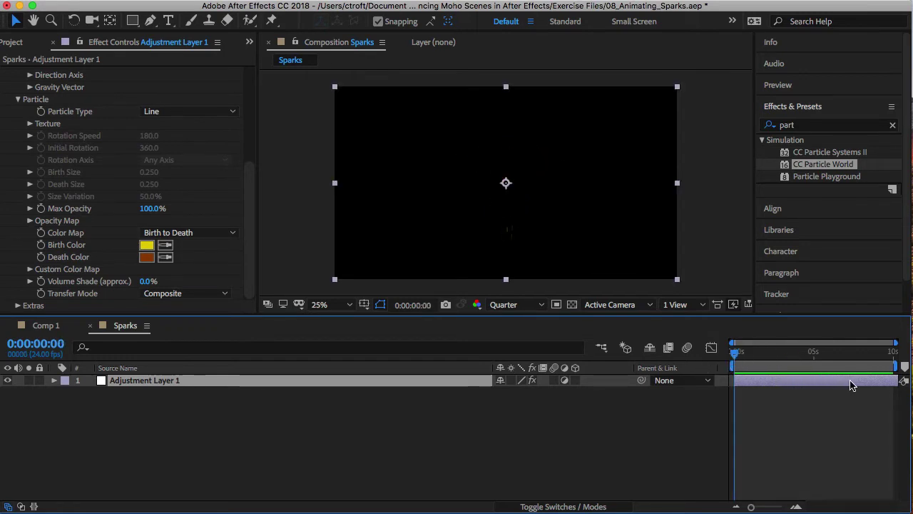
pyautogui.press('space')
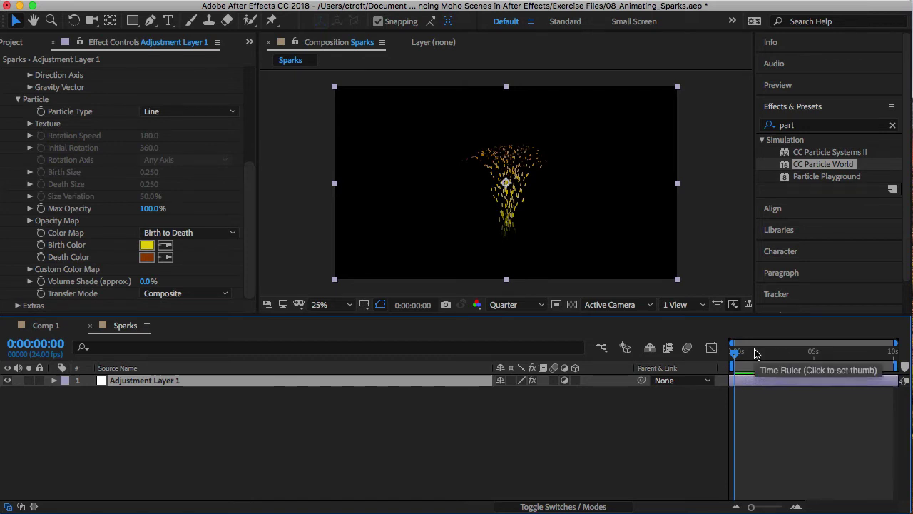
pyautogui.moveTo(735, 351); pyautogui.dragTo(700, 359)
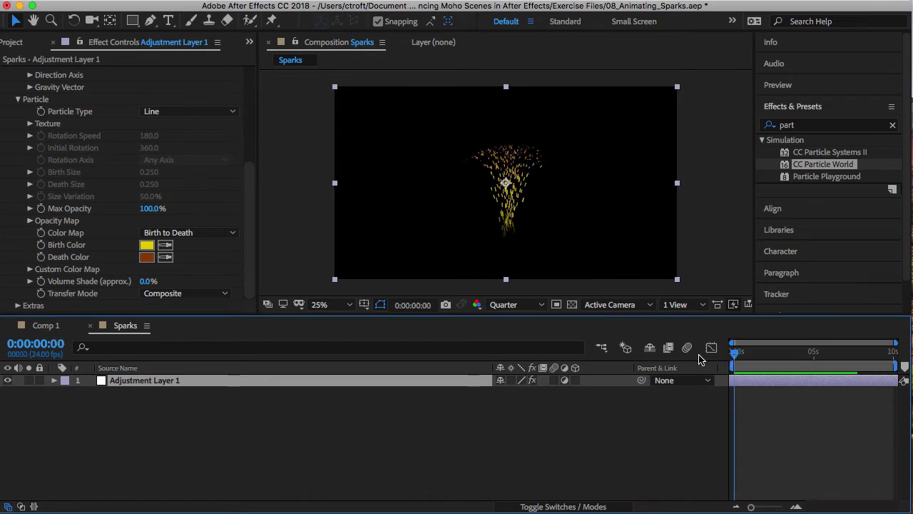
pyautogui.press('space')
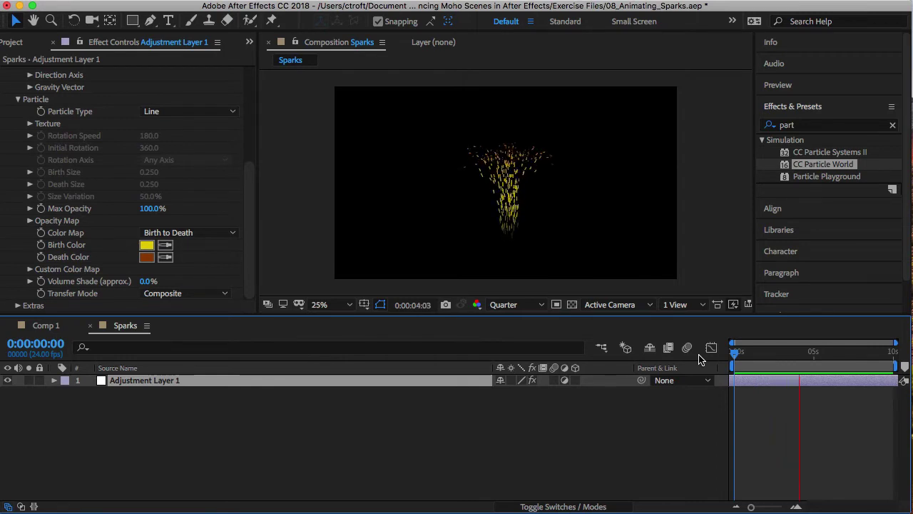
pyautogui.press('space')
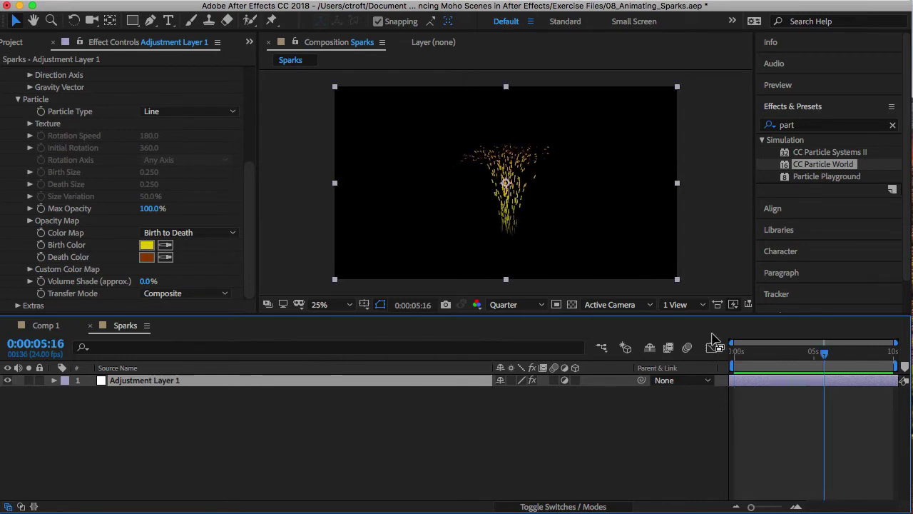
# Deselect Adjustment Layer 1 and bring up the Layer > New options
pyautogui.click(184, 425)
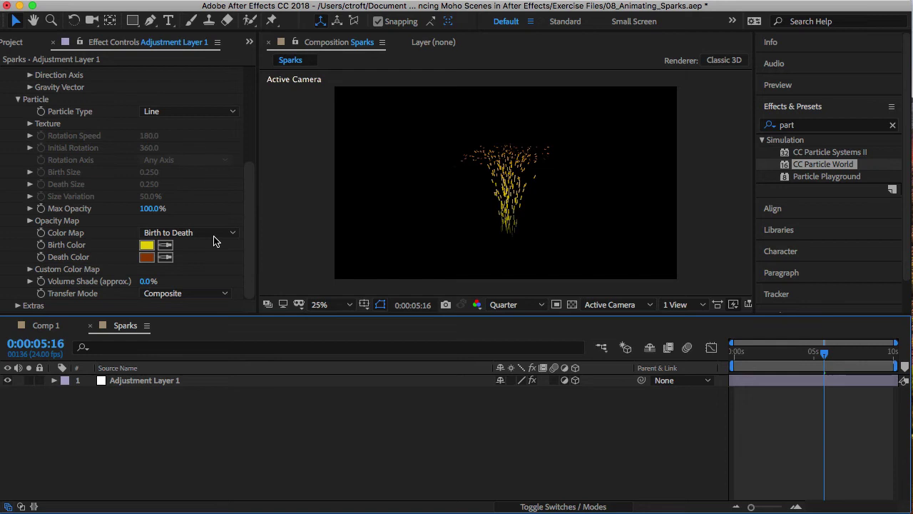
pyautogui.click(270, 7)
pyautogui.moveTo(276, 25)
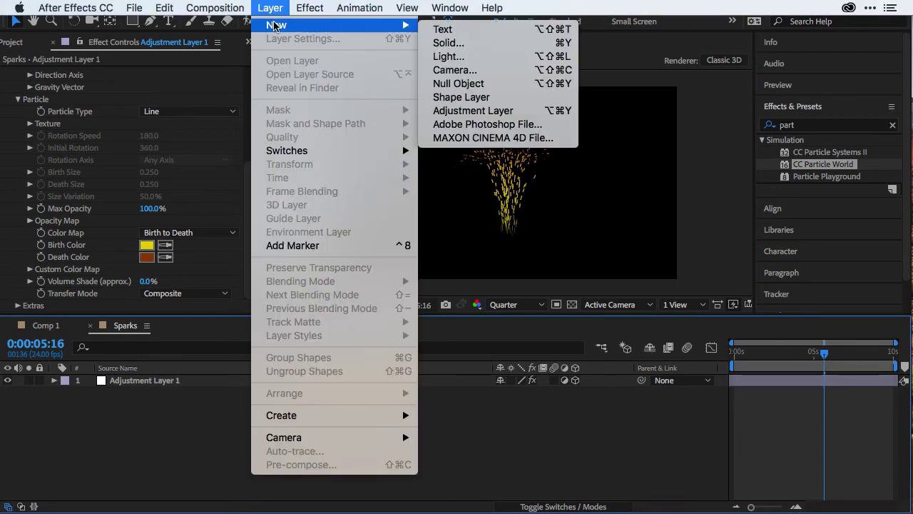
# Add Camera 1 with default settings and reveal its Transform properties
pyautogui.click(481, 74)
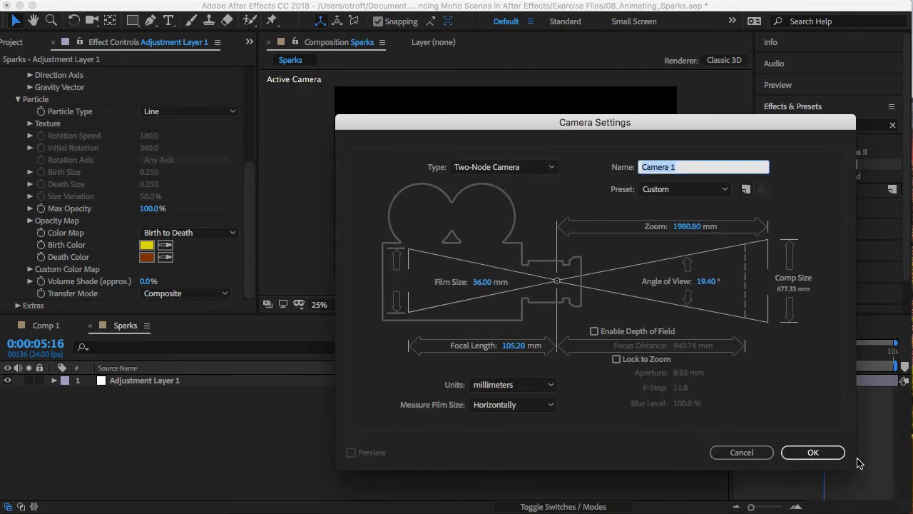
pyautogui.click(814, 452)
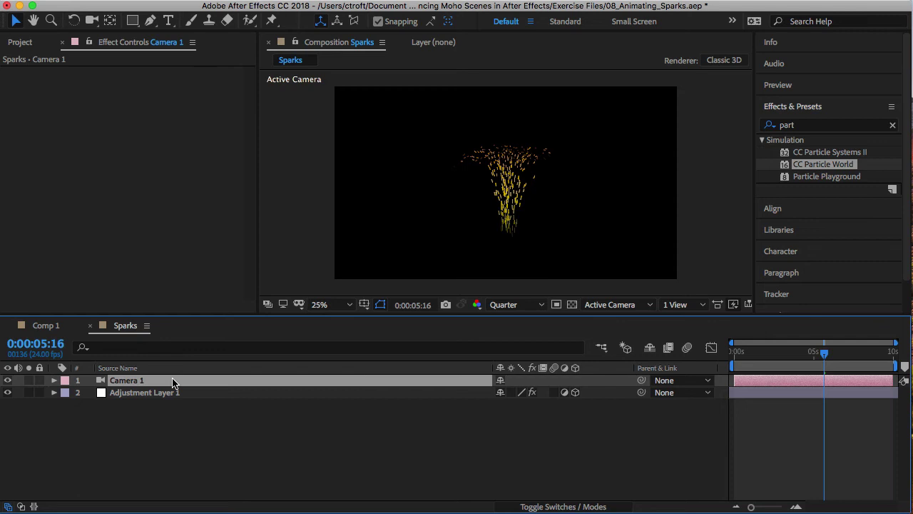
pyautogui.click(55, 381)
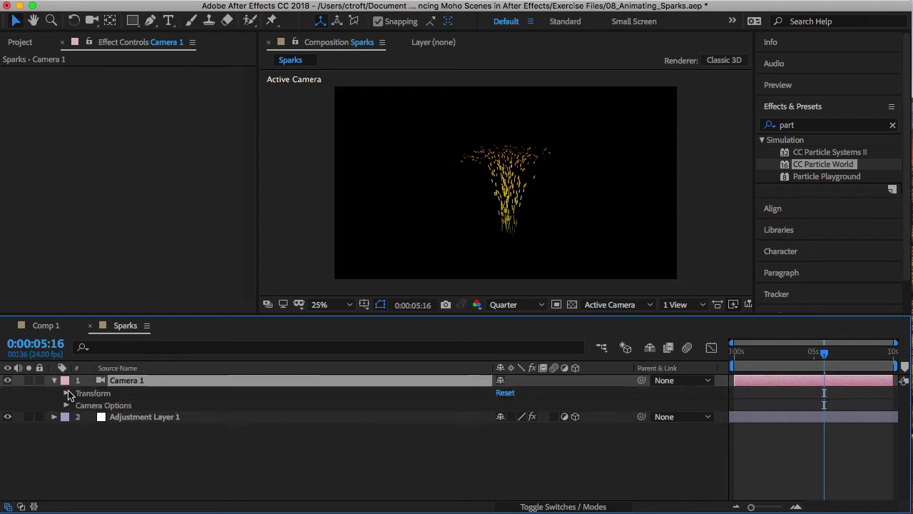
pyautogui.click(67, 393)
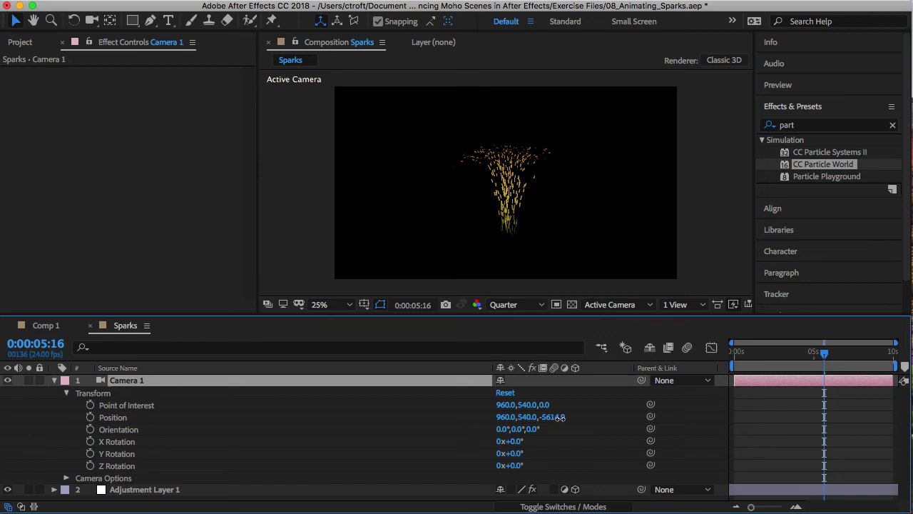
# Set Camera 1's Position Z to -3566.9 and preview the sparks through it
pyautogui.moveTo(560, 417); pyautogui.dragTo(664, 431)
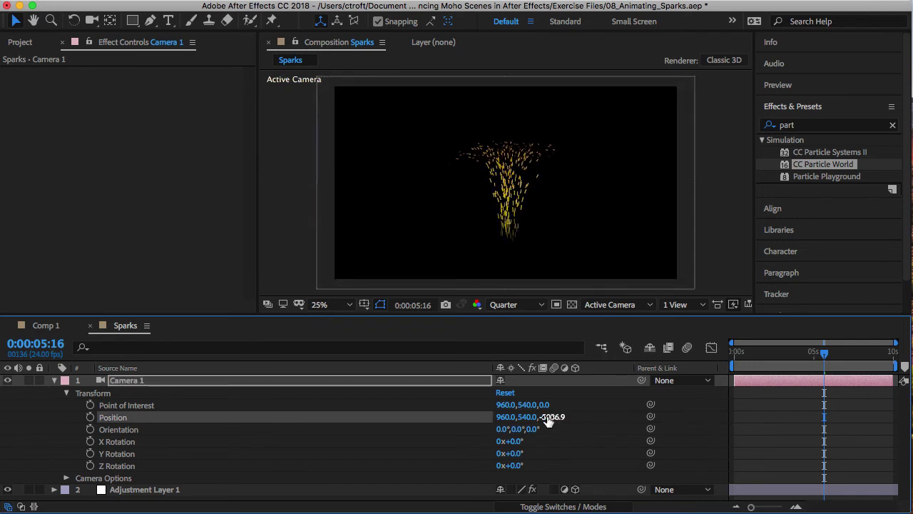
pyautogui.moveTo(548, 421); pyautogui.dragTo(652, 418)
pyautogui.moveTo(820, 352); pyautogui.dragTo(703, 367)
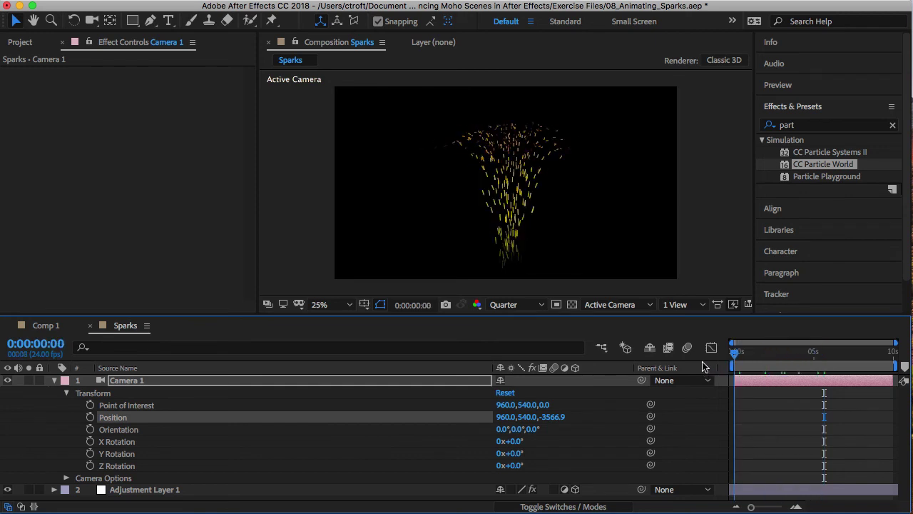
pyautogui.press('space')
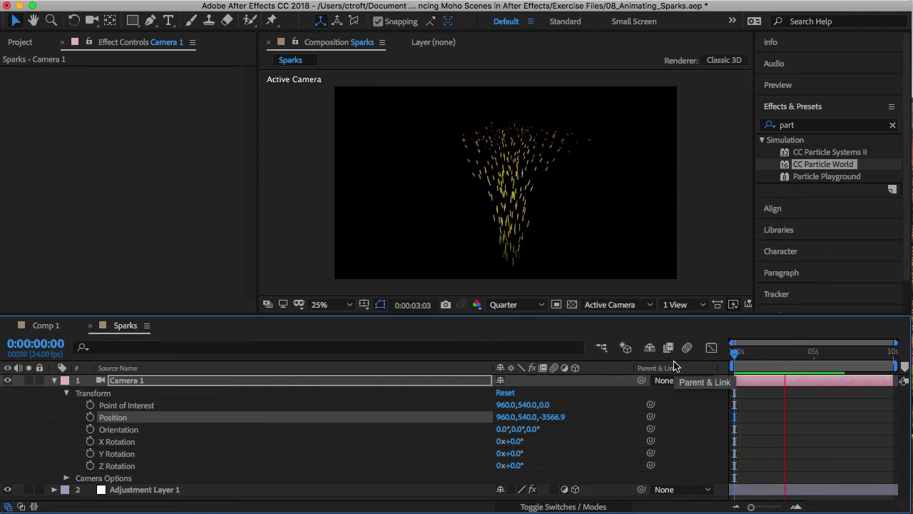
pyautogui.press('space')
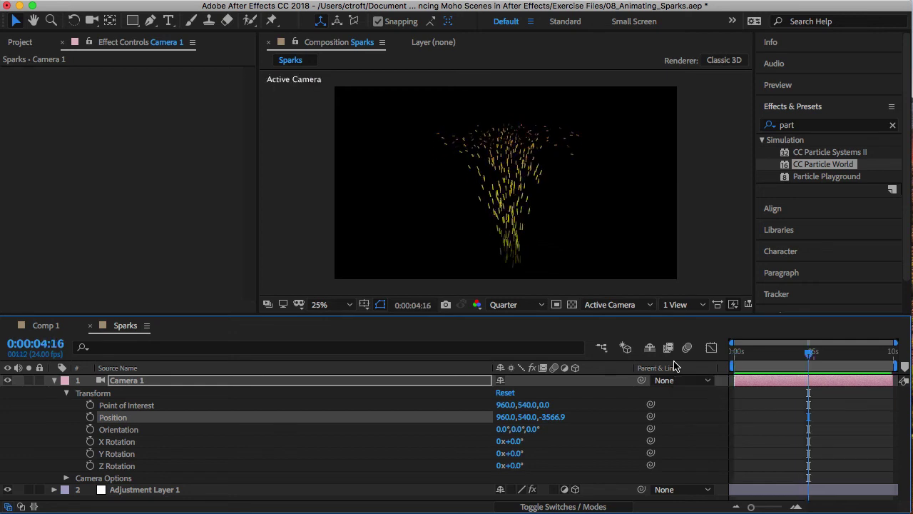
pyautogui.click(840, 437)
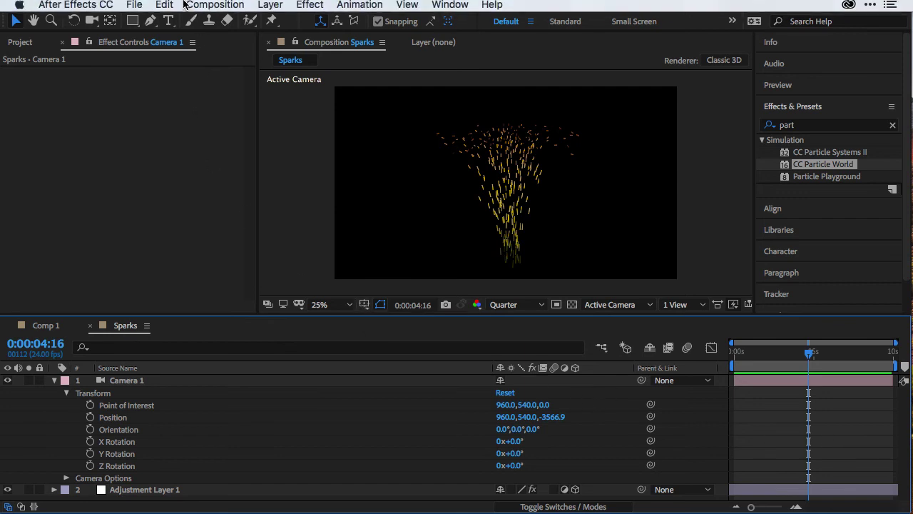
# Add the Sparks composition to the Adobe Media Encoder queue from the Composition menu
pyautogui.click(196, 7)
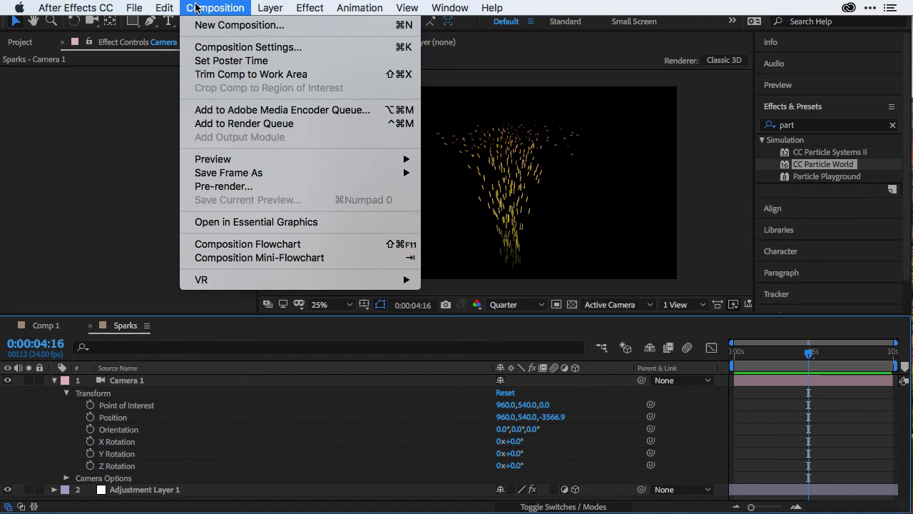
pyautogui.click(247, 108)
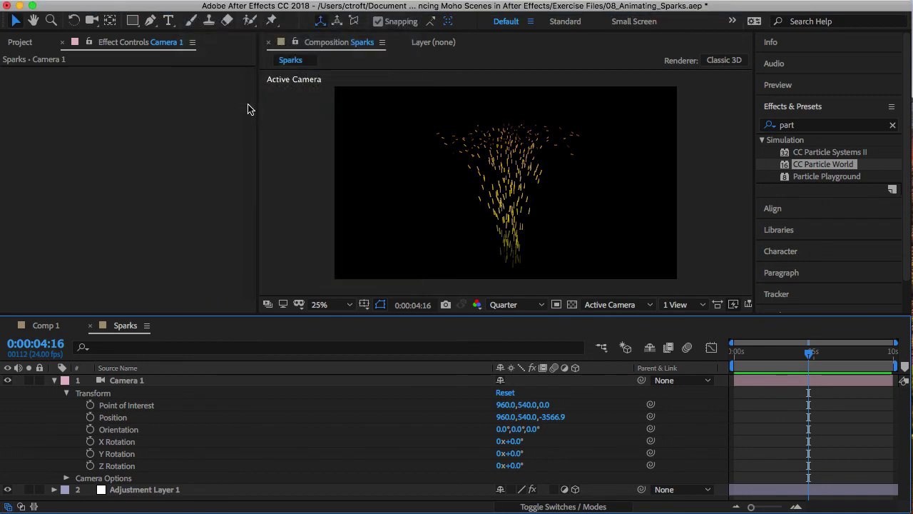